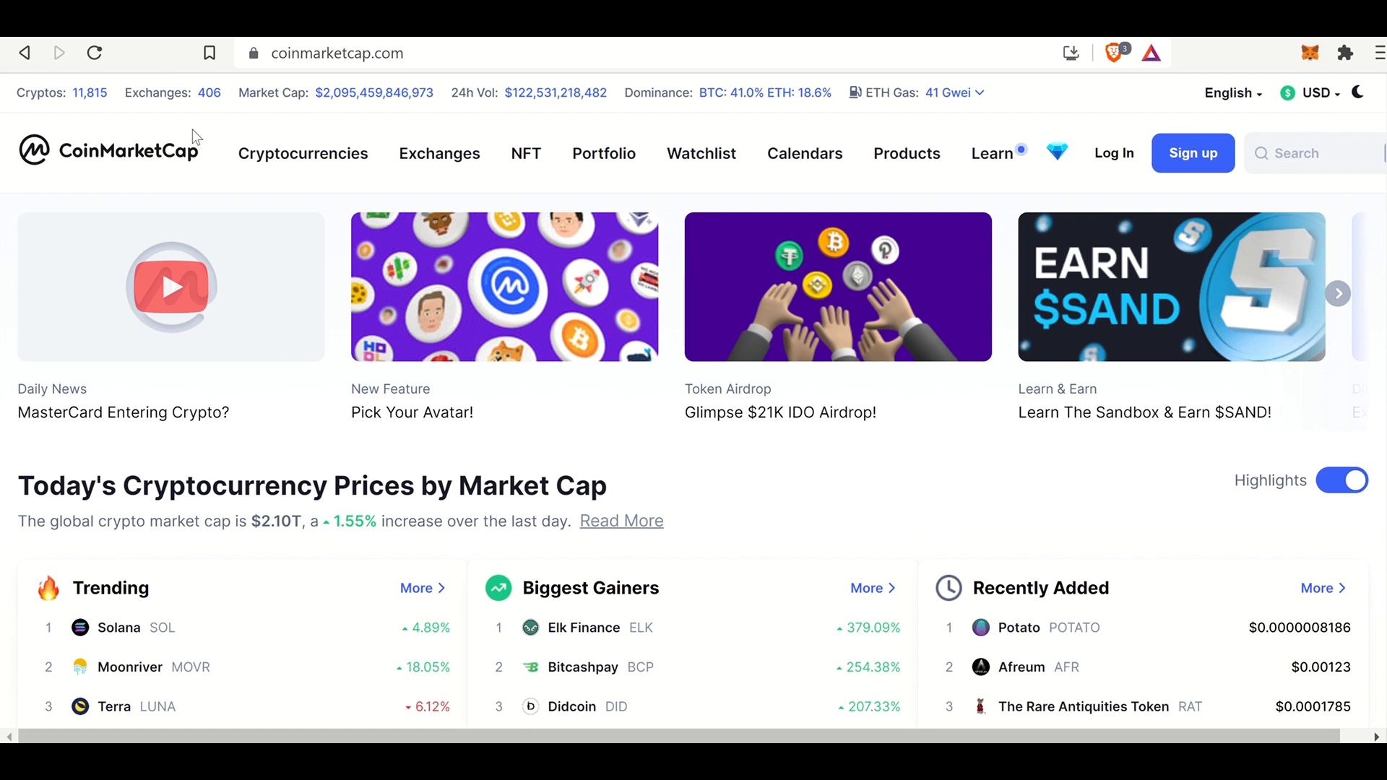
# - Scroll the CoinMarketCap cryptocurrency table to find Solana (SOL), ranked sixth at $187.75
pyautogui.scroll(-3, 235, 232)
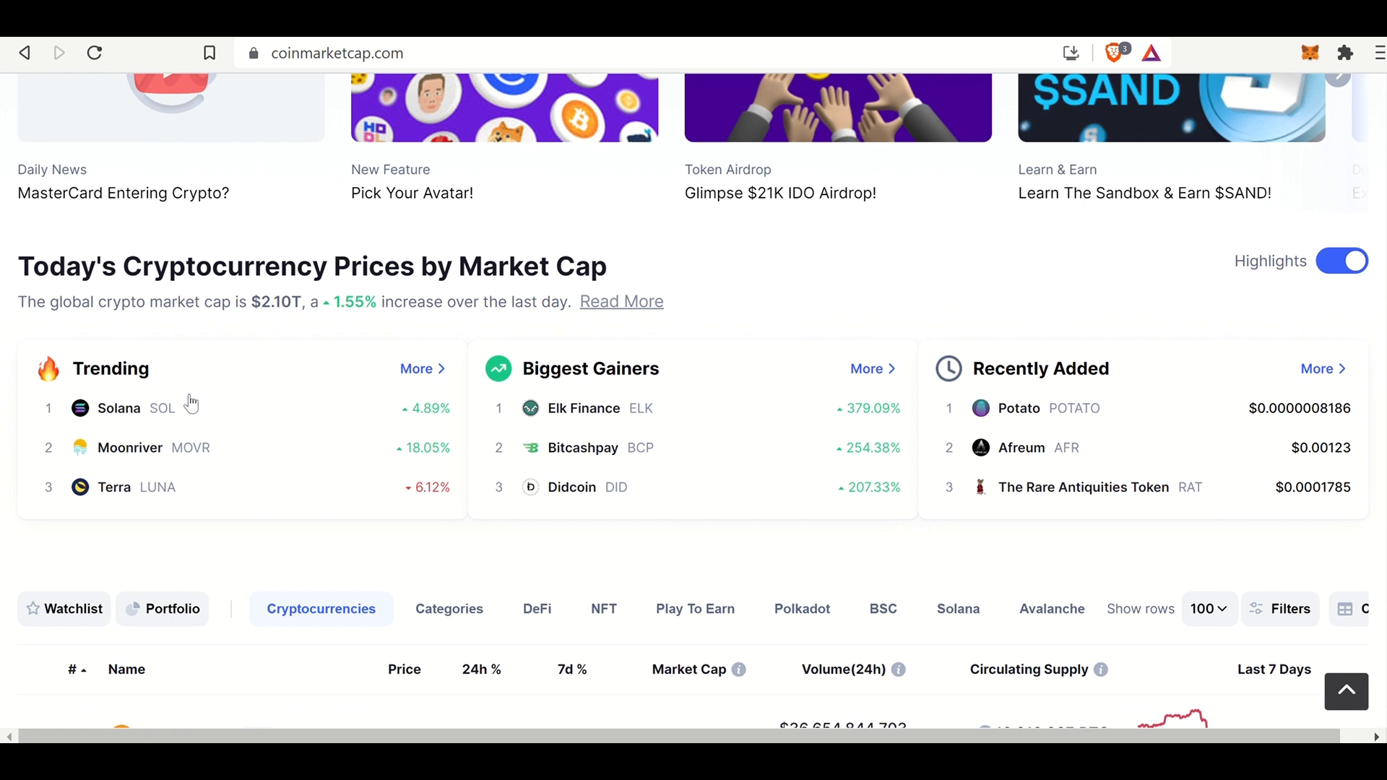
pyautogui.scroll(-3, 304, 322)
pyautogui.scroll(-7, 307, 316)
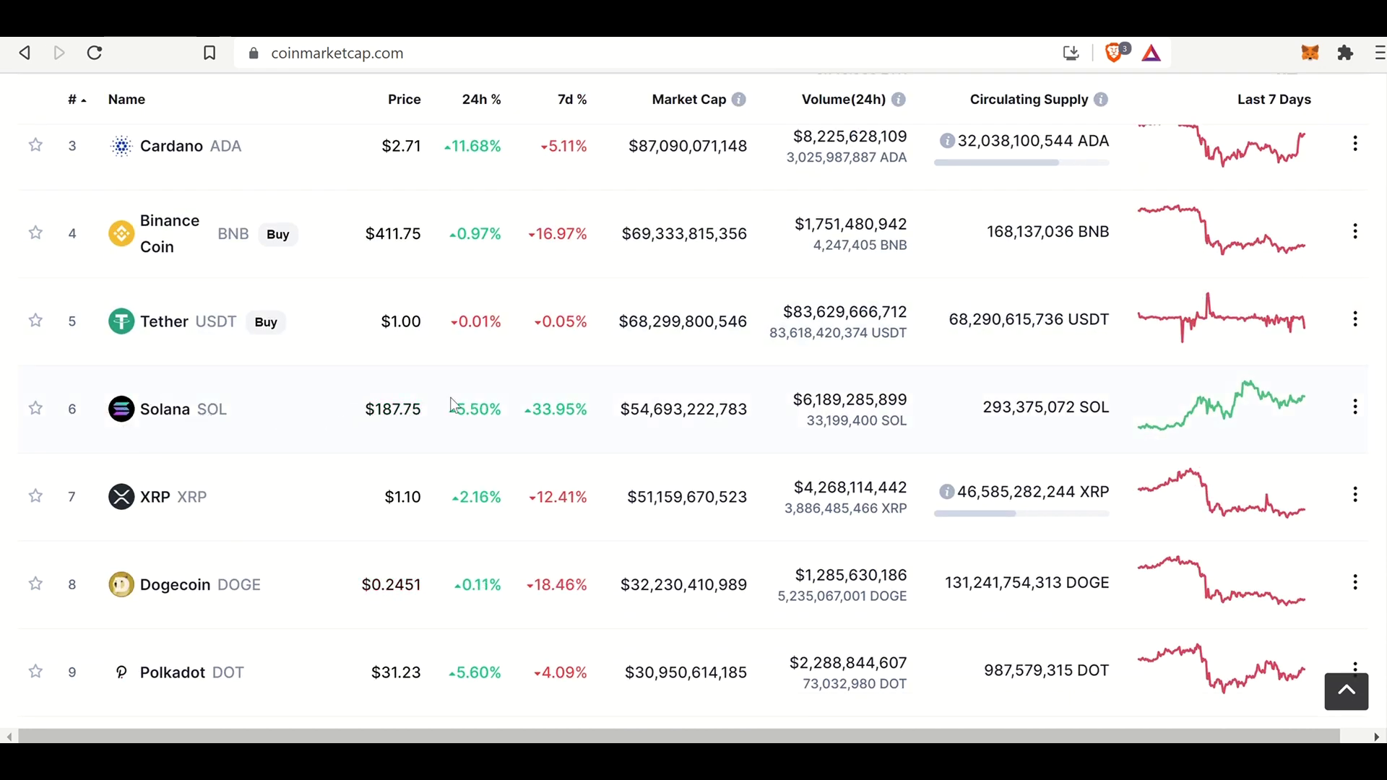
pyautogui.scroll(3, 471, 397)
pyautogui.scroll(-1, 493, 403)
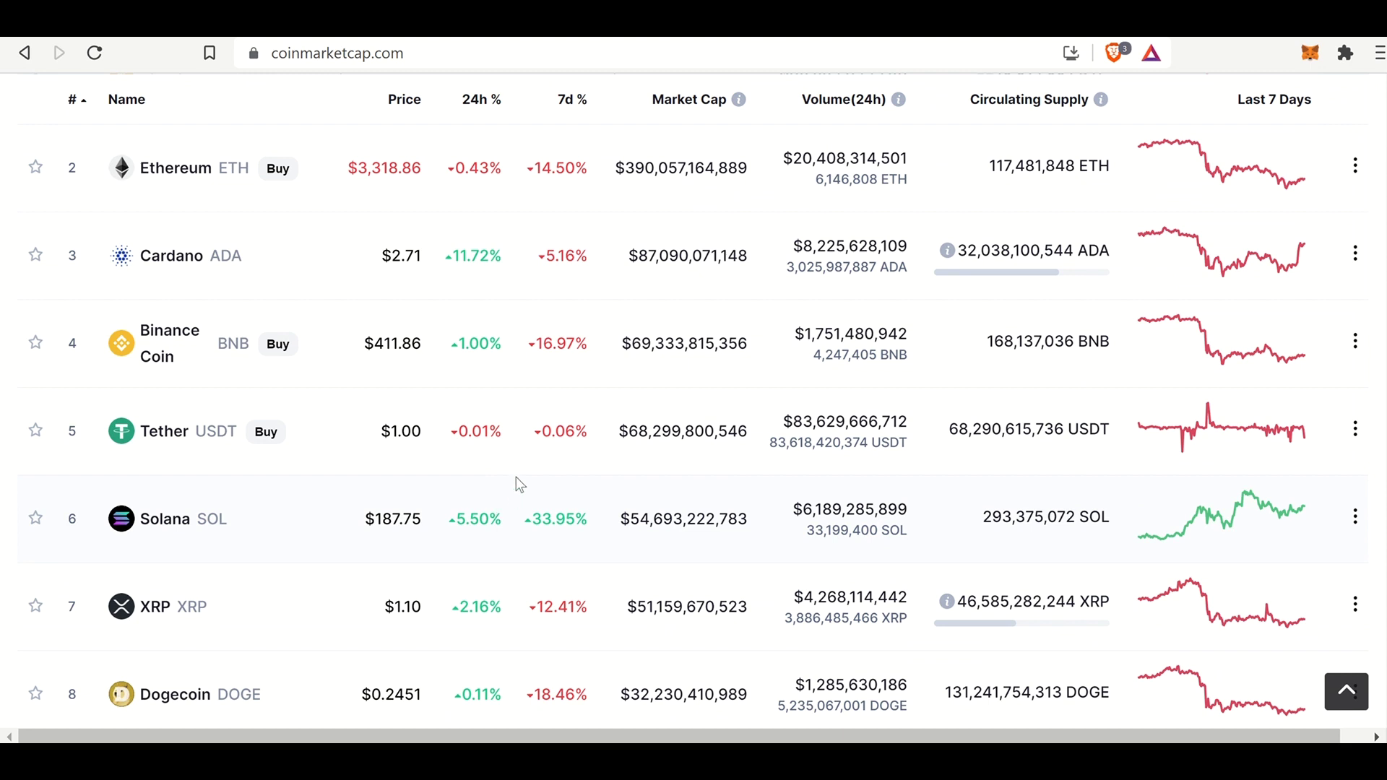
pyautogui.scroll(5, 557, 464)
pyautogui.scroll(-6, 560, 427)
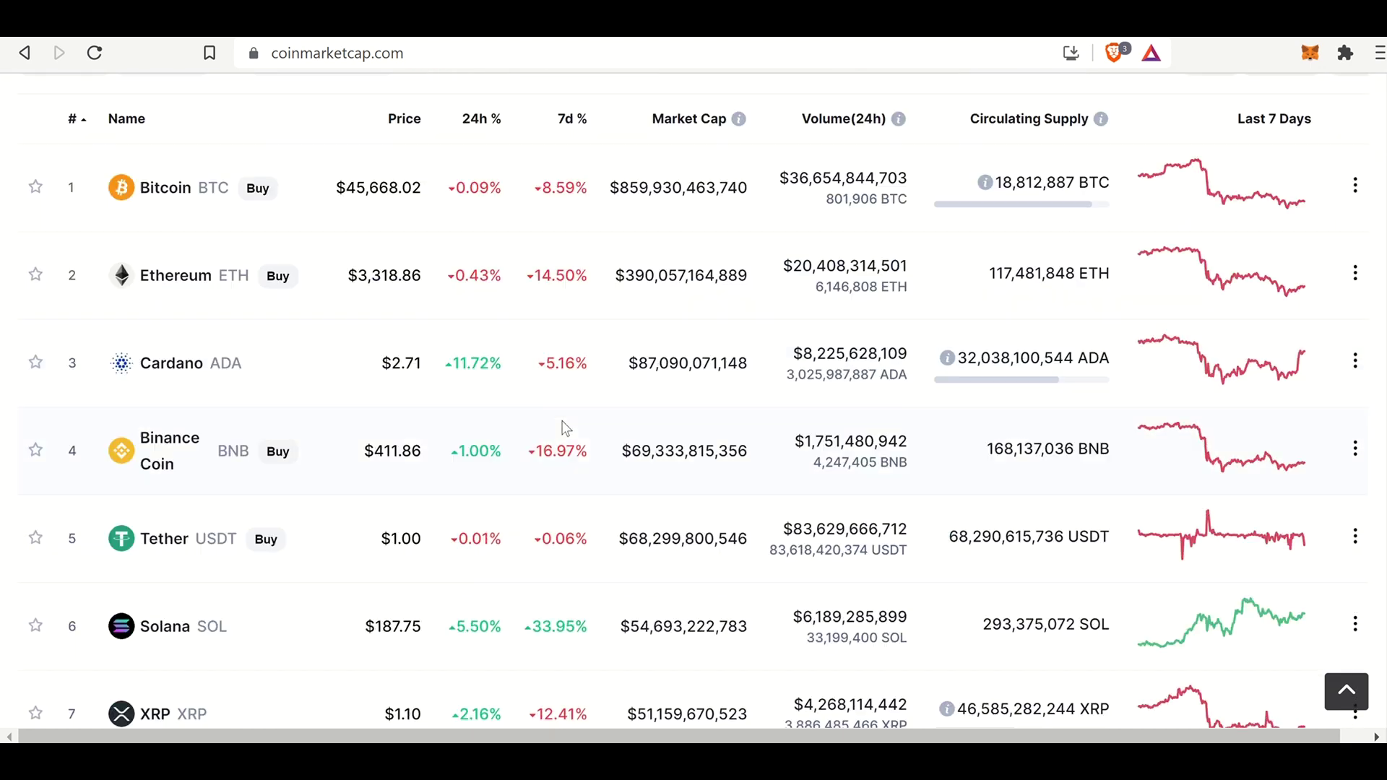
pyautogui.scroll(-7, 568, 429)
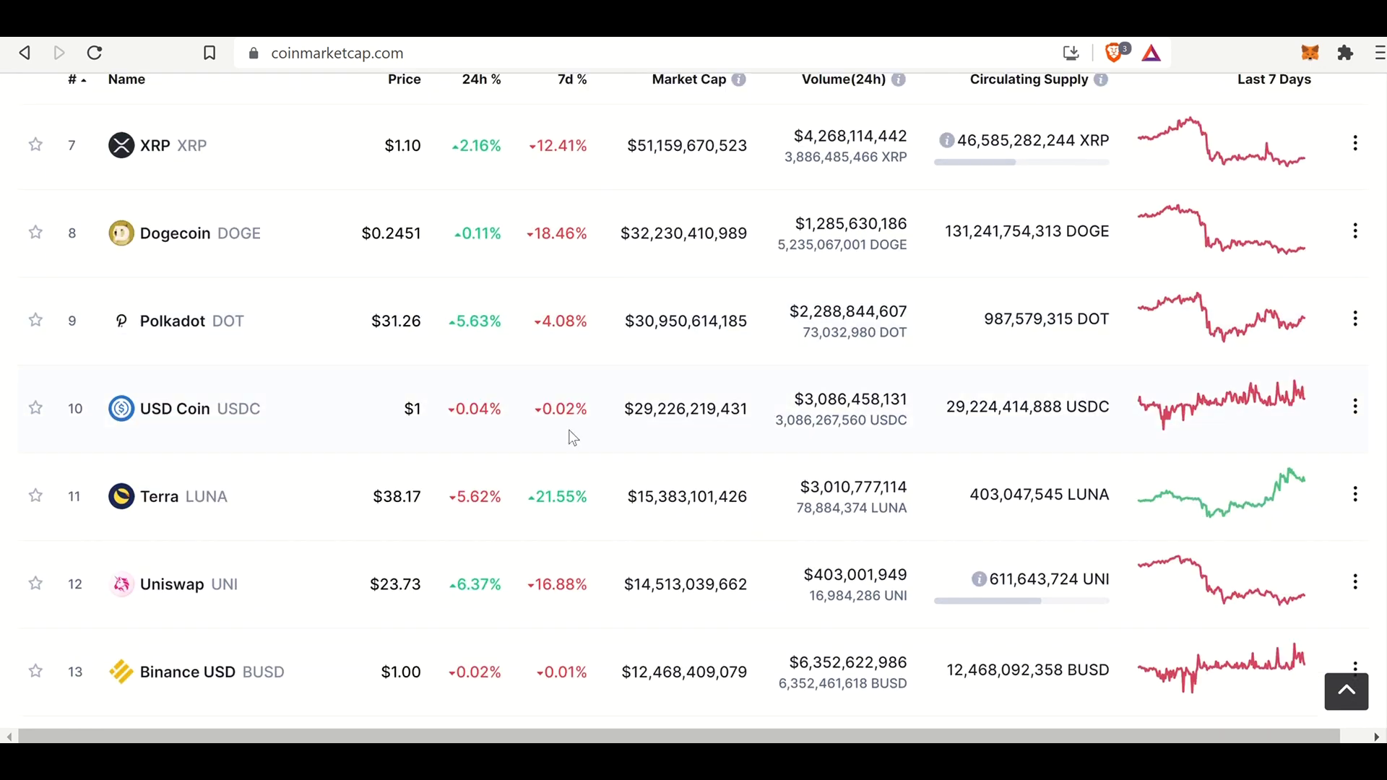
pyautogui.scroll(7, 569, 431)
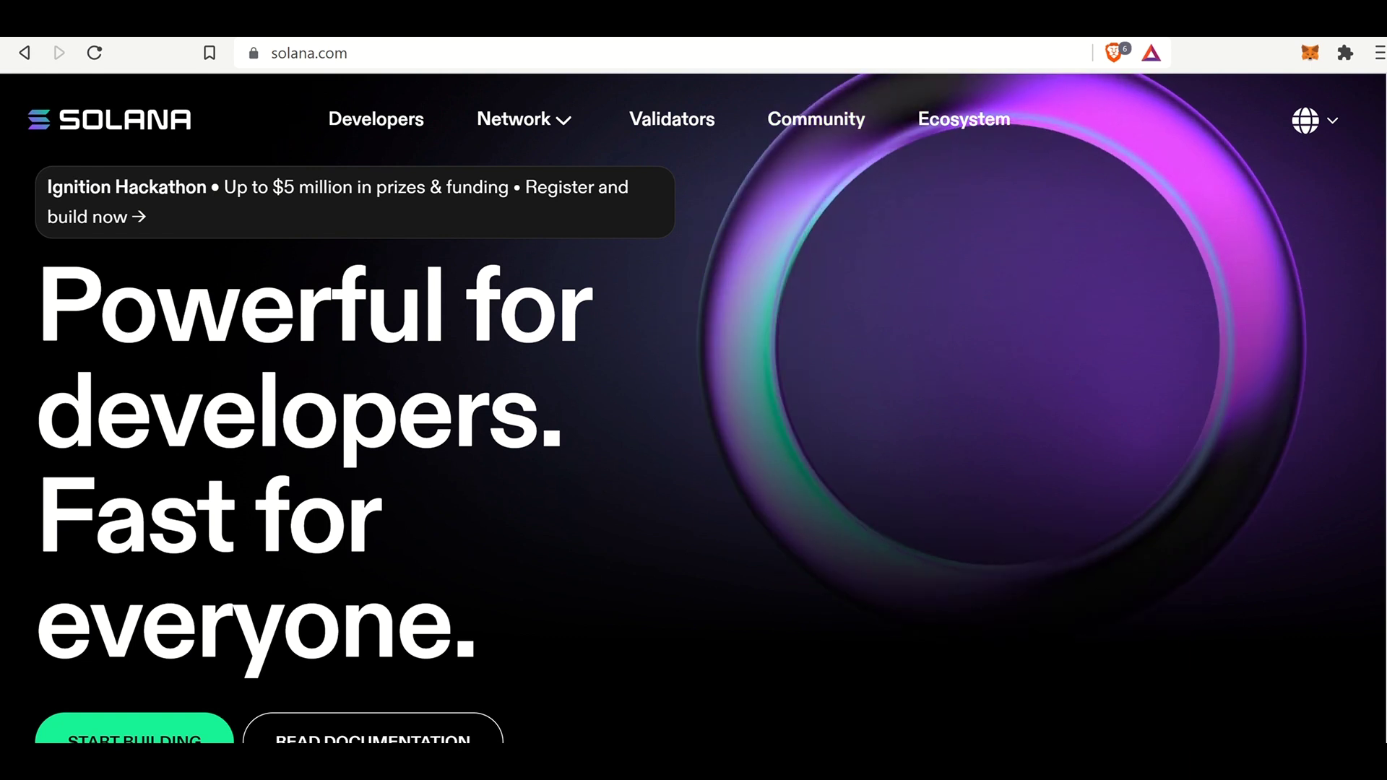
# - Scroll solana.com past the stats, ecosystem and feature sections down to the footer
pyautogui.scroll(-5, 694, 404)
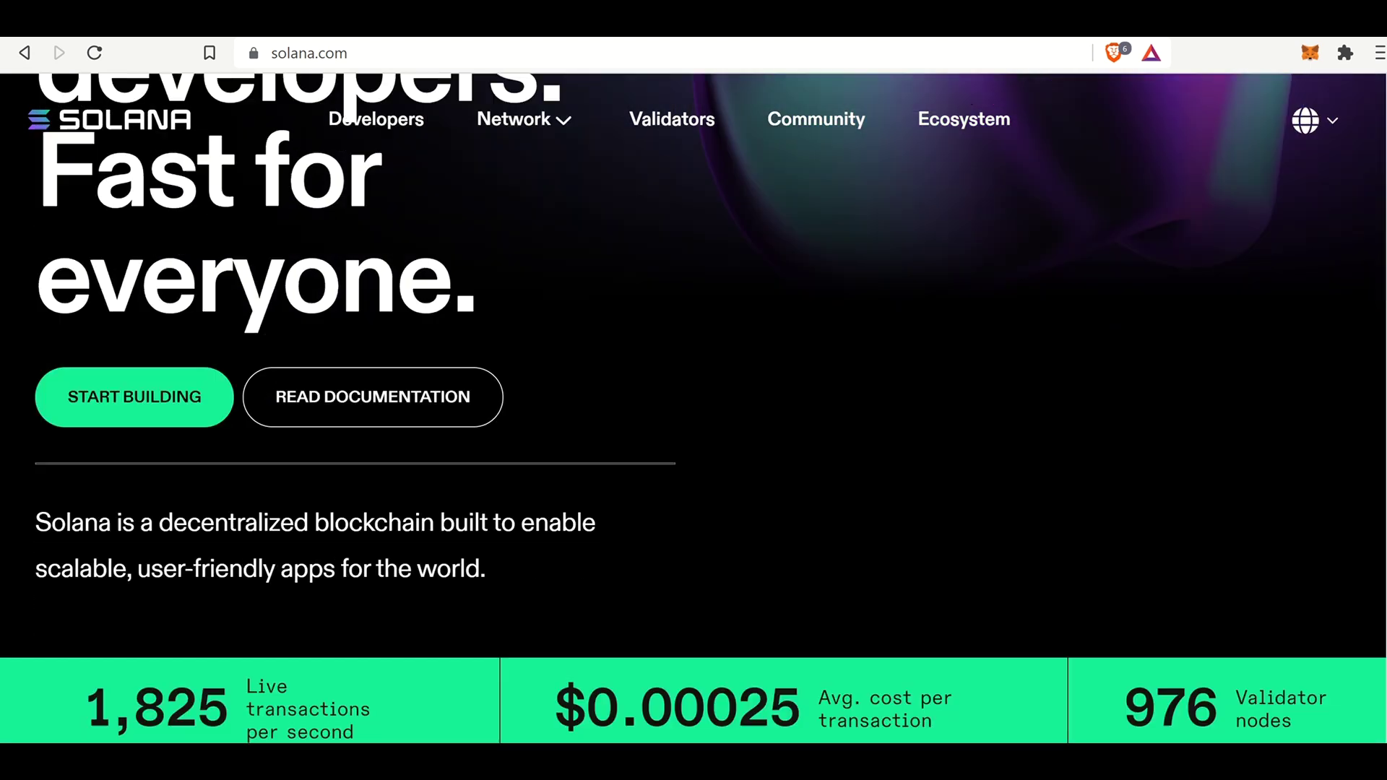
pyautogui.scroll(-10, 694, 404)
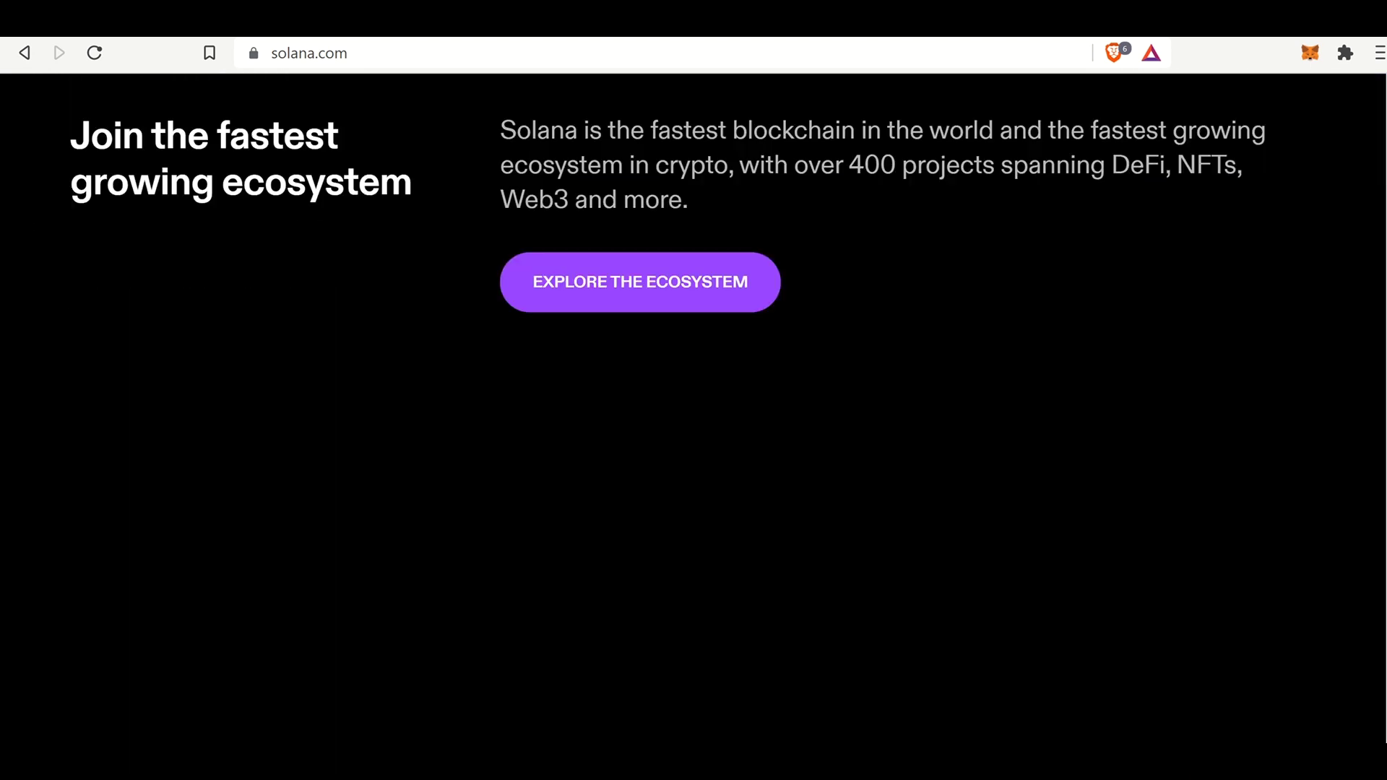
pyautogui.scroll(-12, 693, 405)
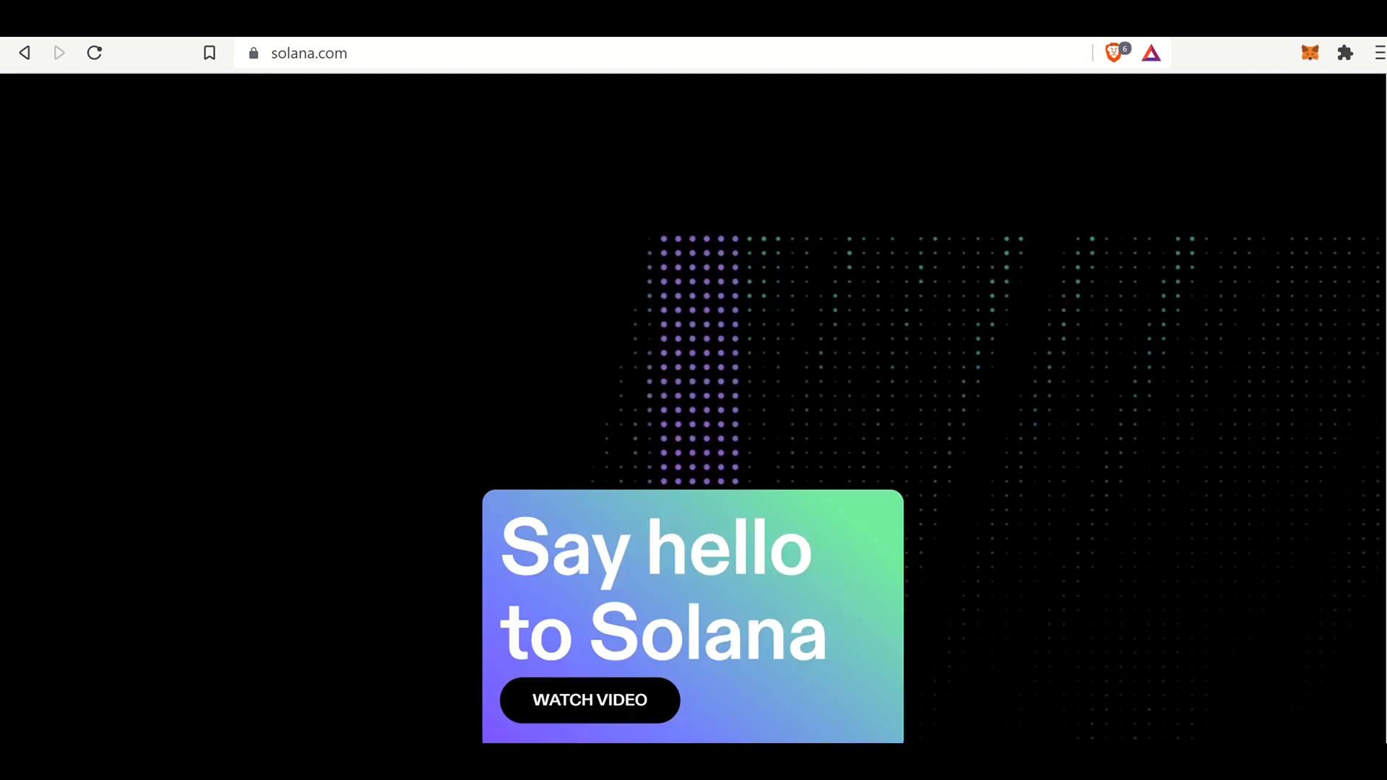
pyautogui.scroll(-15, 693, 404)
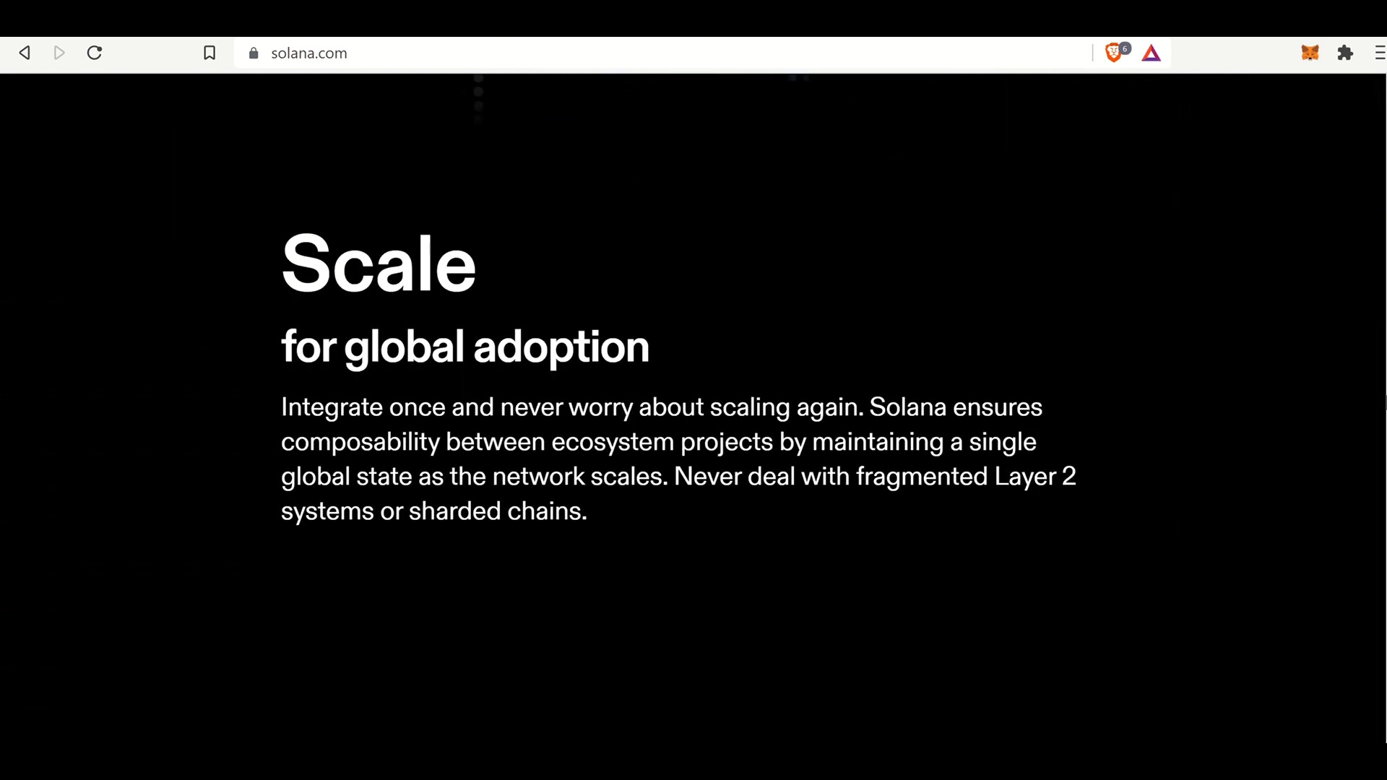
pyautogui.scroll(-15, 693, 405)
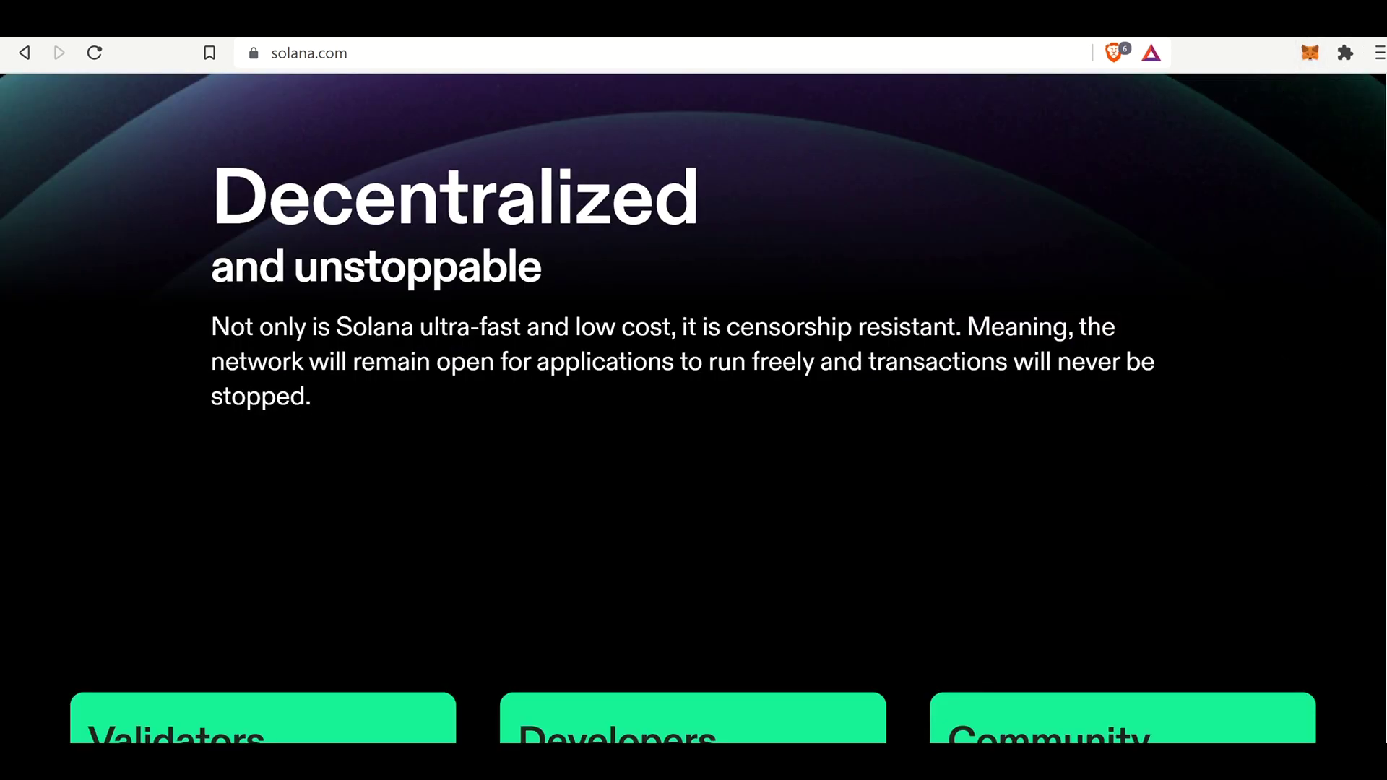
pyautogui.scroll(-10, 1048, 435)
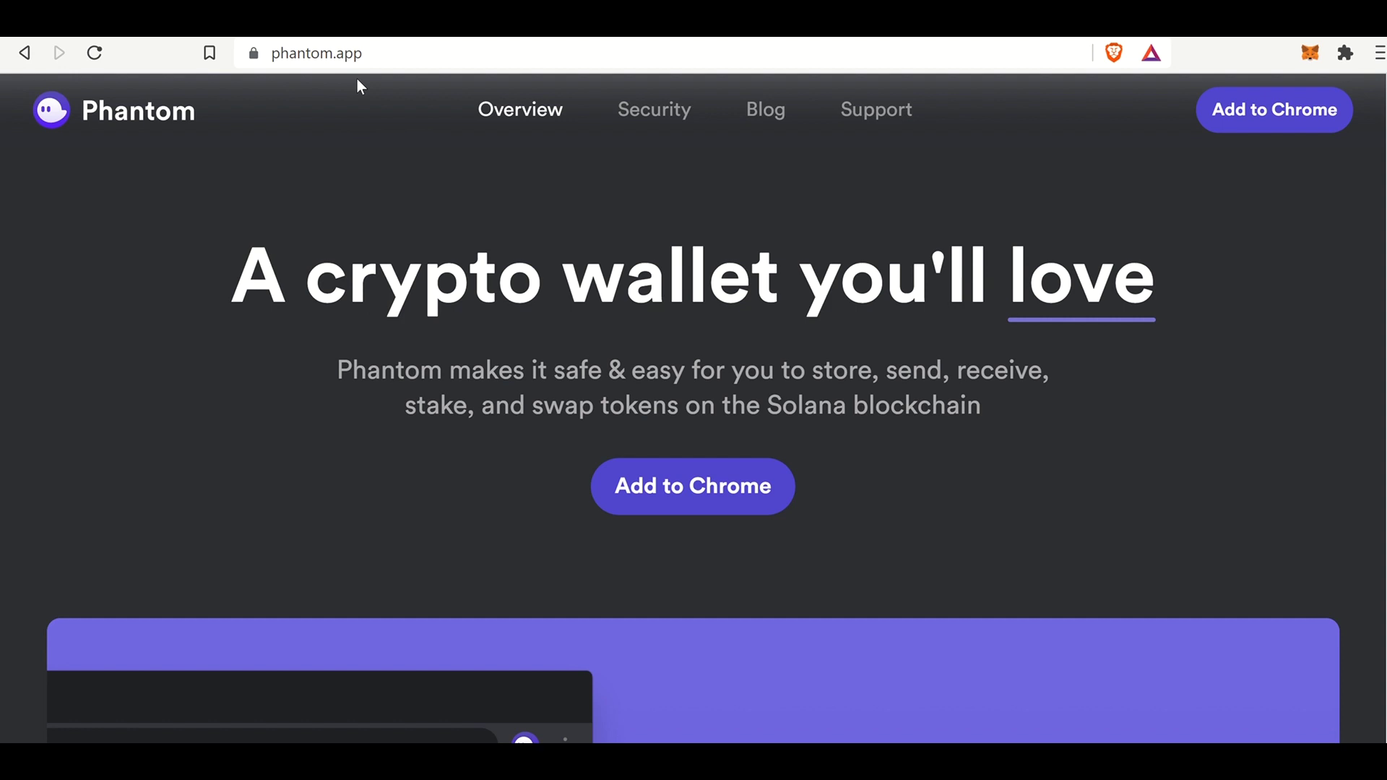
pyautogui.scroll(-3, 370, 95)
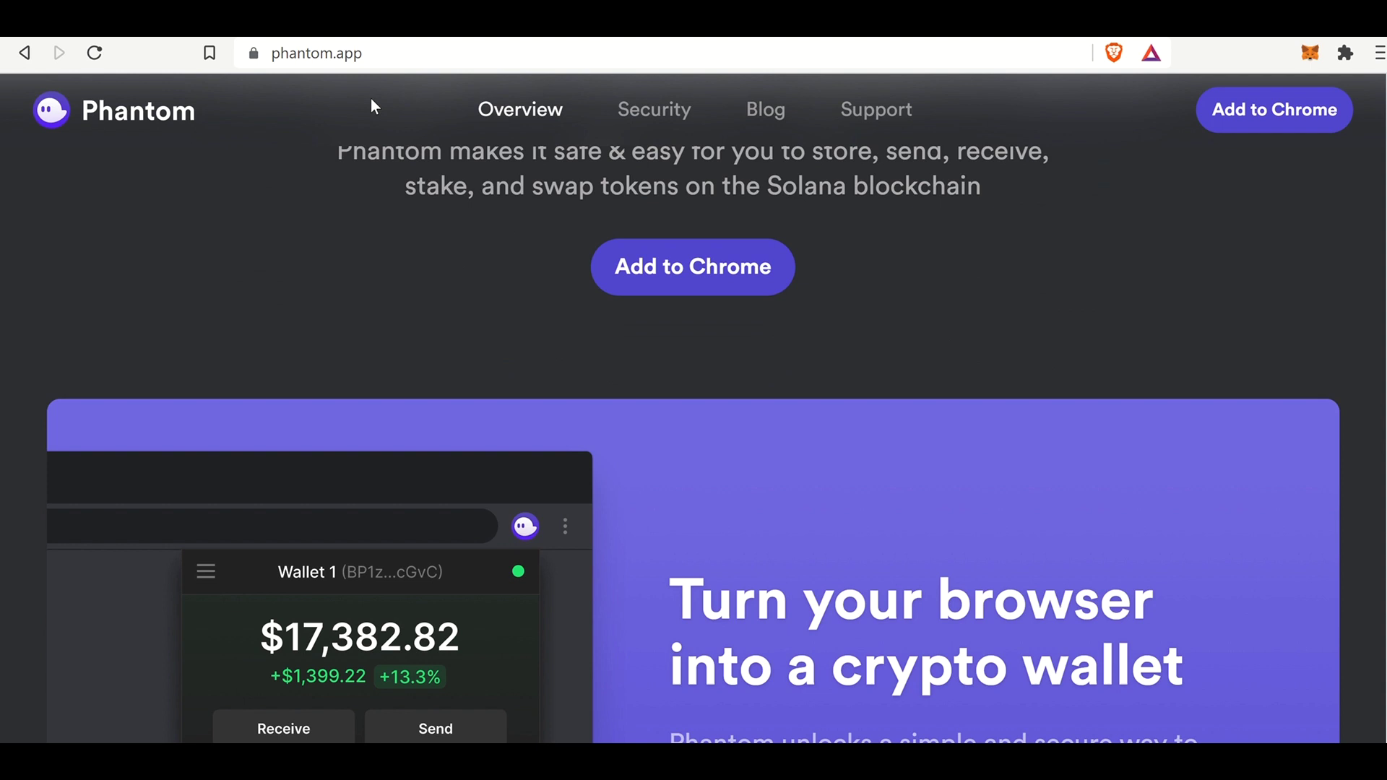
pyautogui.scroll(-5, 371, 98)
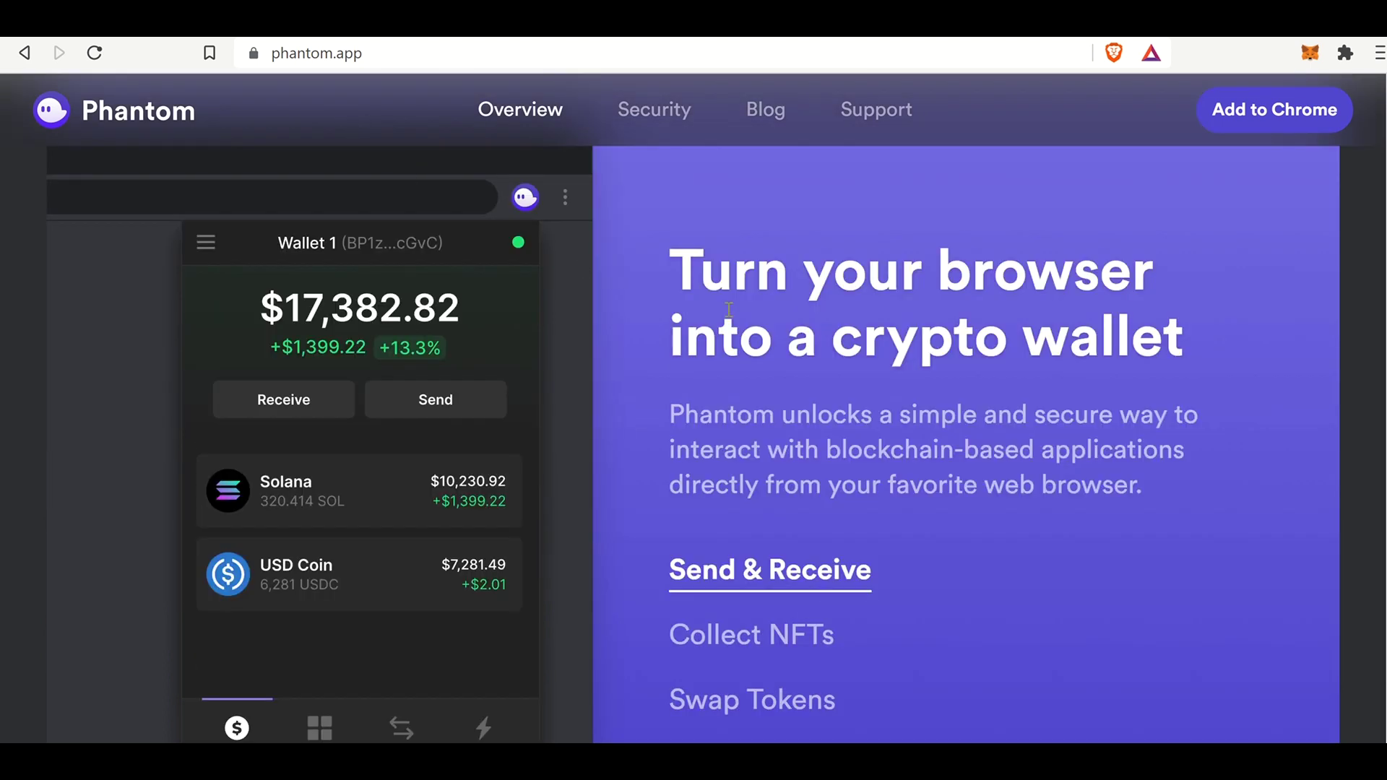
pyautogui.scroll(-2, 729, 309)
pyautogui.scroll(-1, 1291, 294)
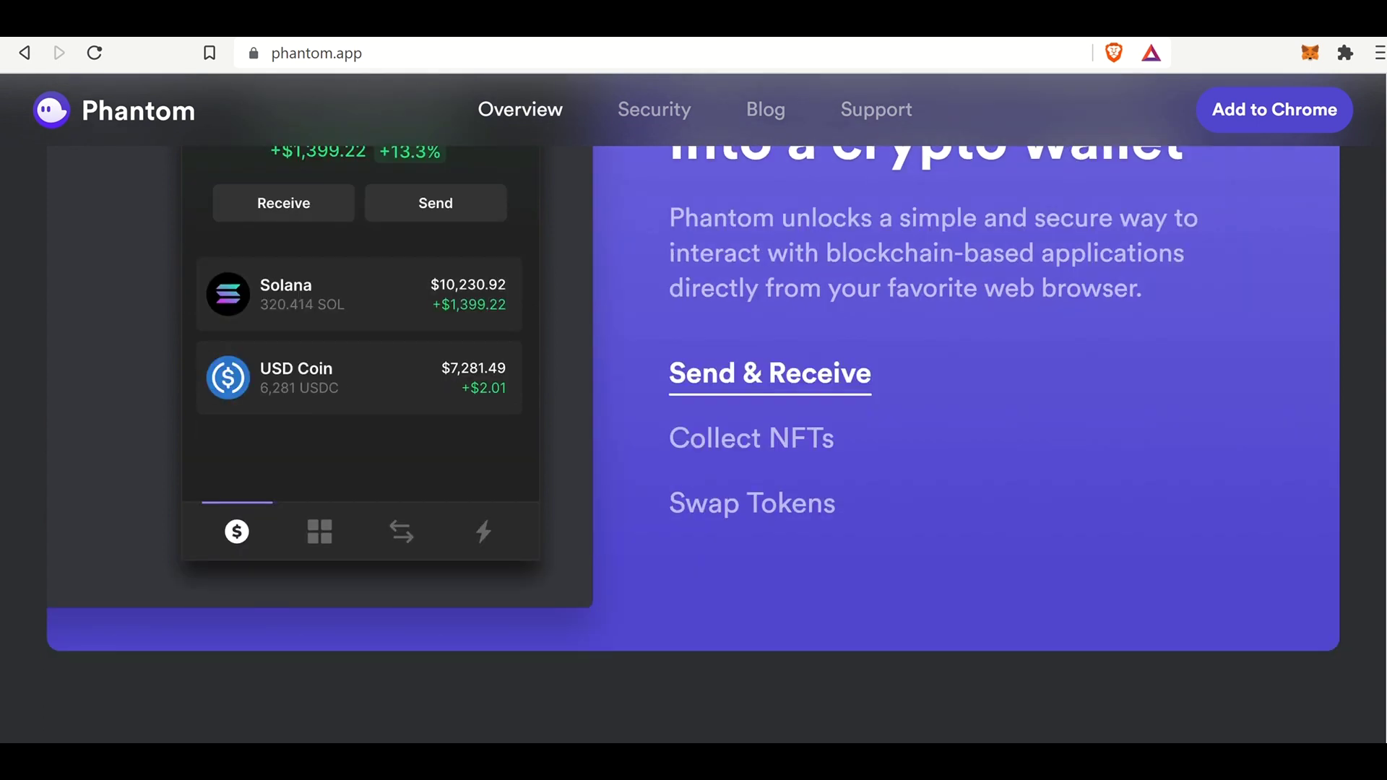
pyautogui.scroll(-20, 693, 361)
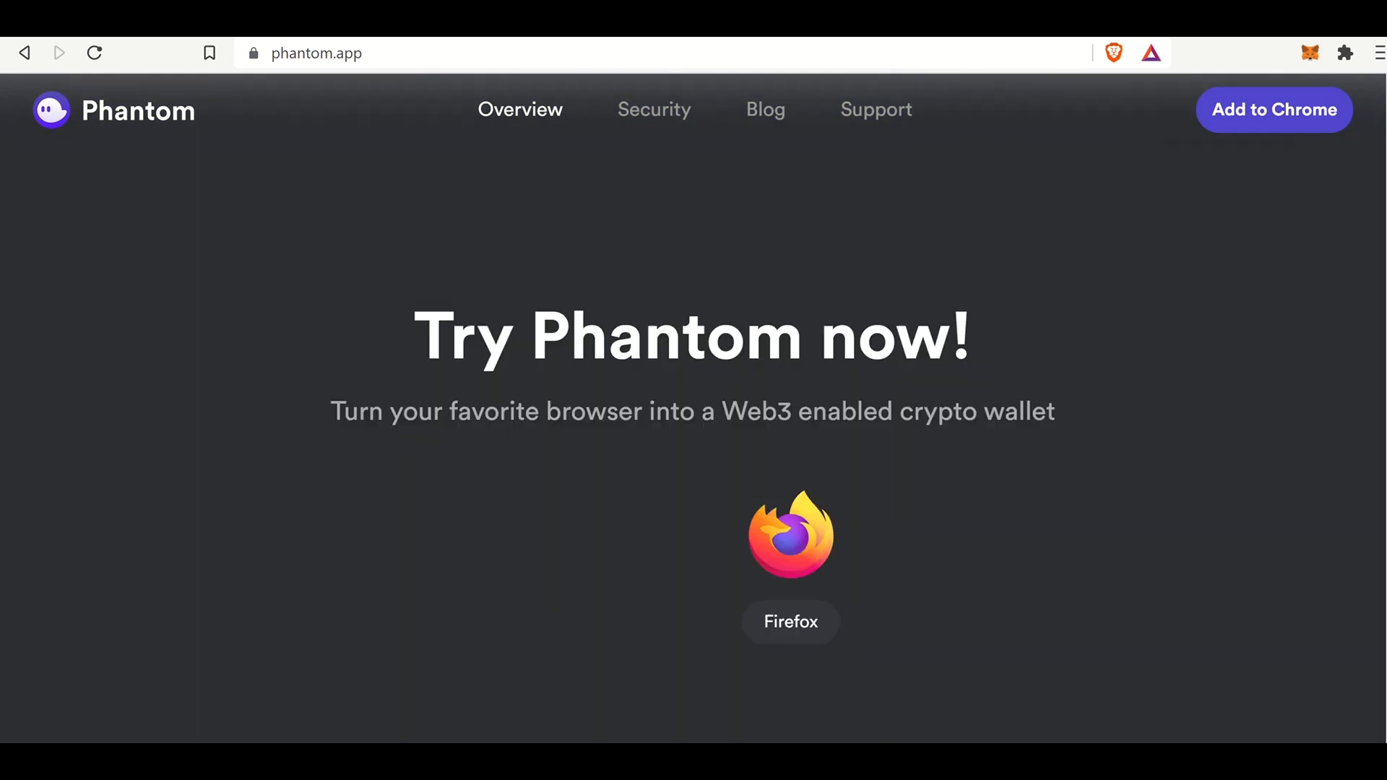
pyautogui.scroll(2, 693, 390)
pyautogui.scroll(-3, 693, 390)
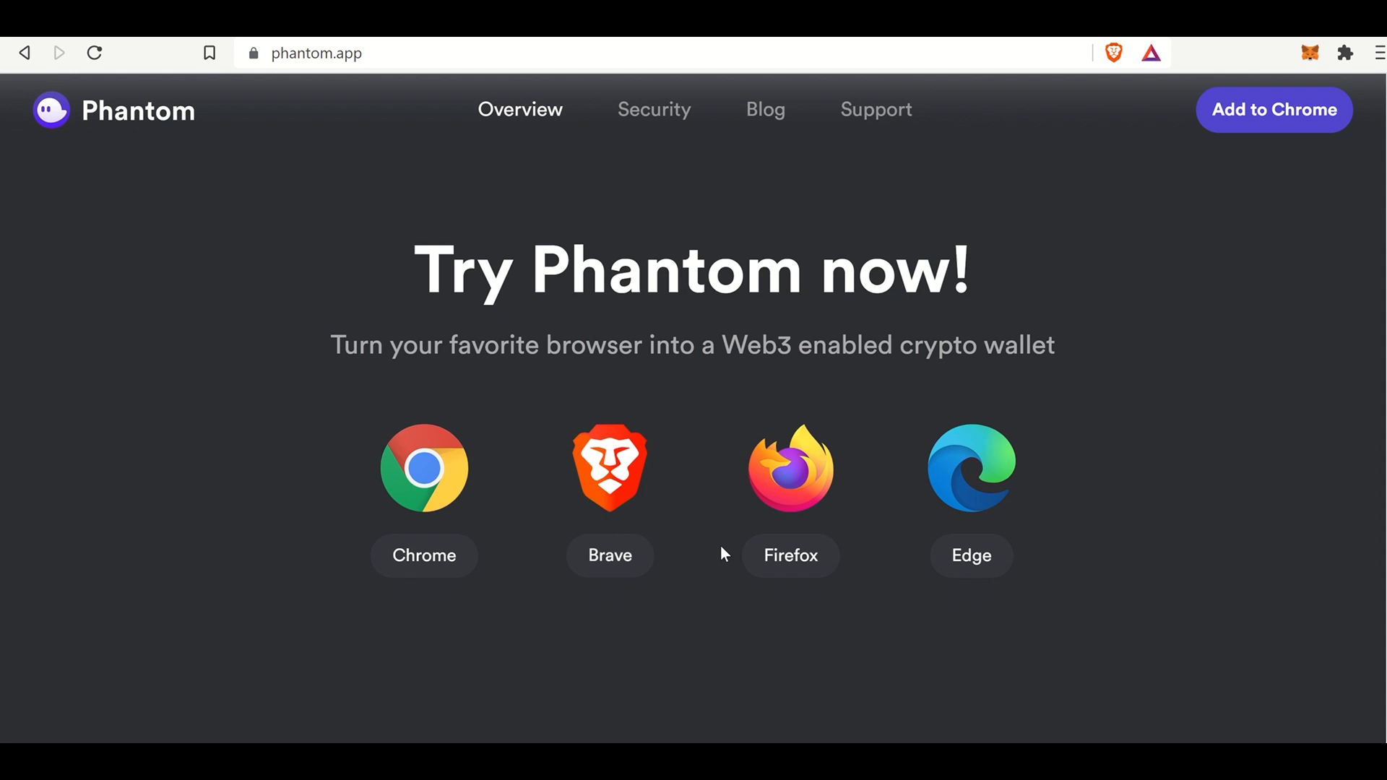
pyautogui.scroll(-5, 891, 554)
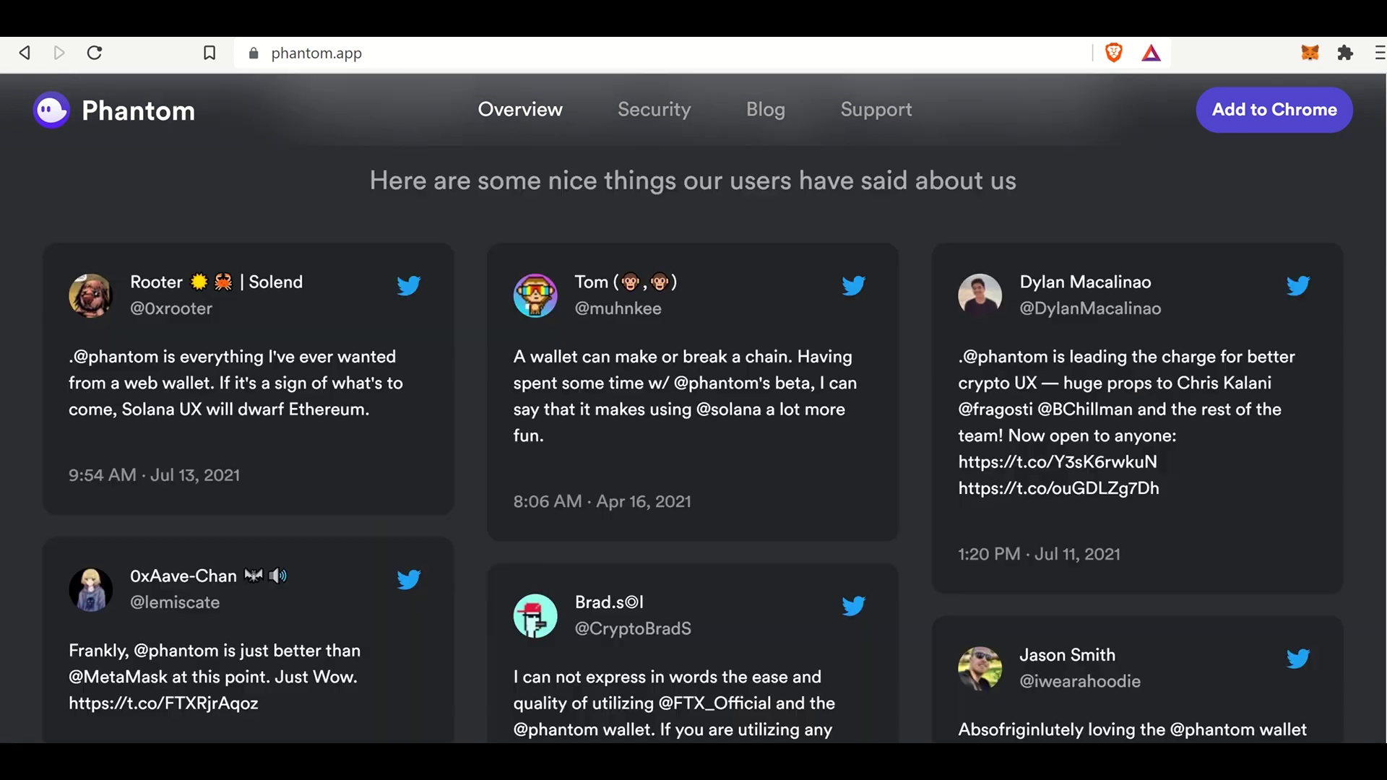
pyautogui.press('Home')
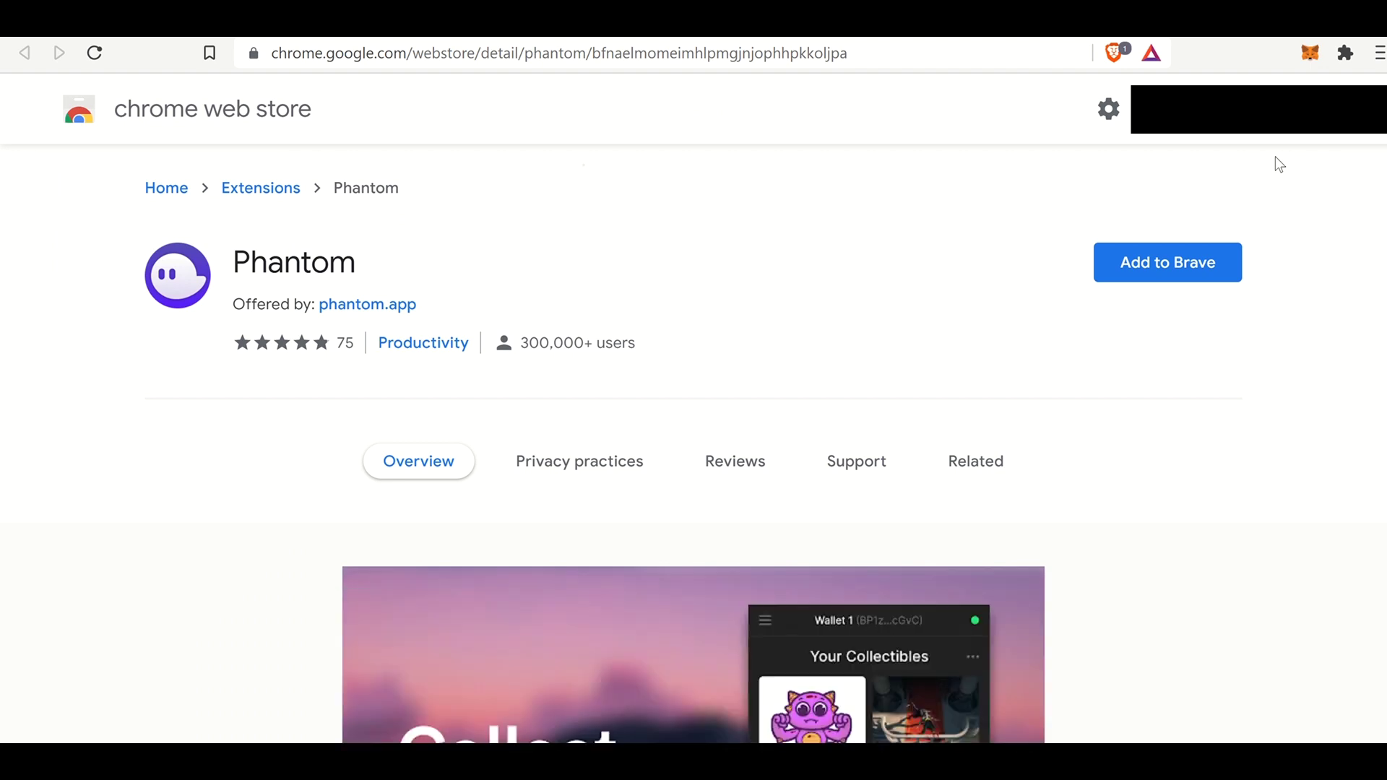
# - Add the Phantom extension to Brave from its Web Store page and confirm the install
pyautogui.click(1185, 261)
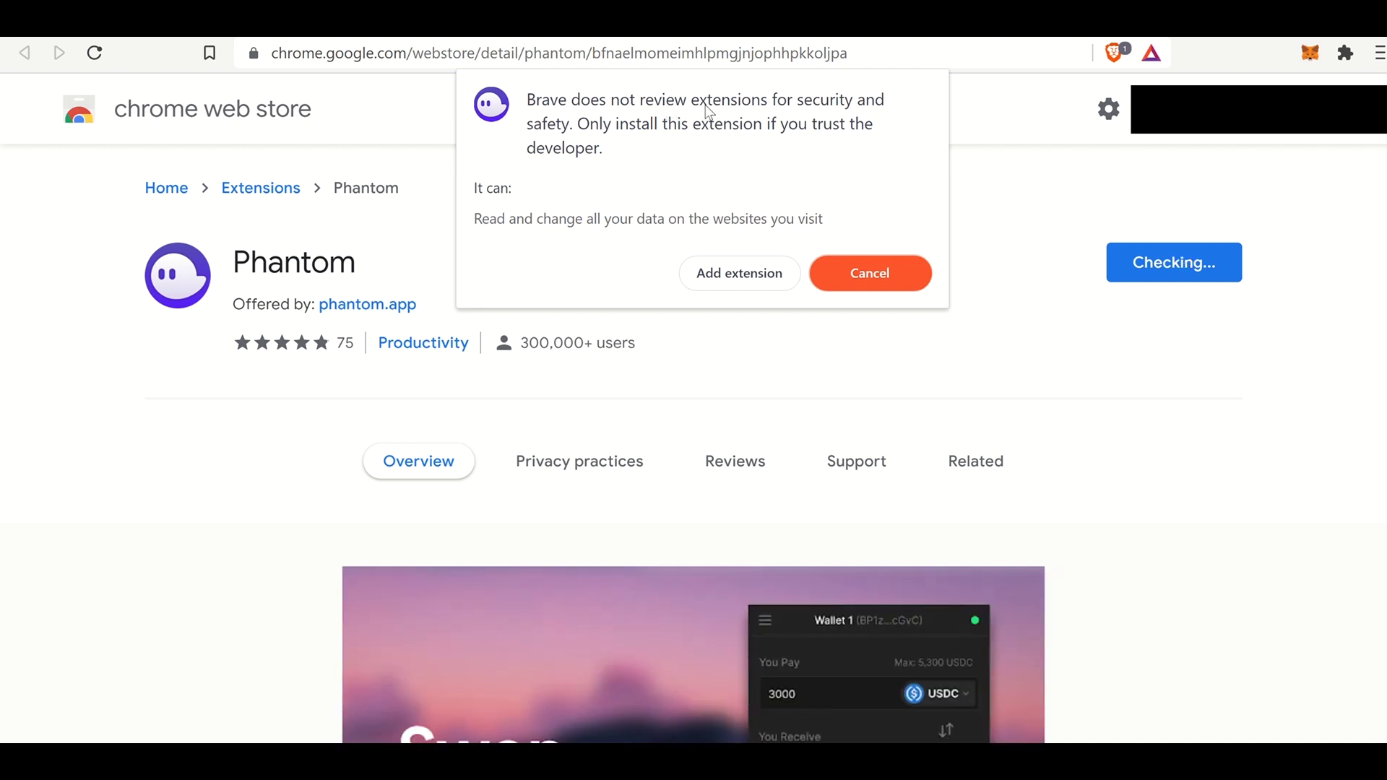
pyautogui.click(776, 269)
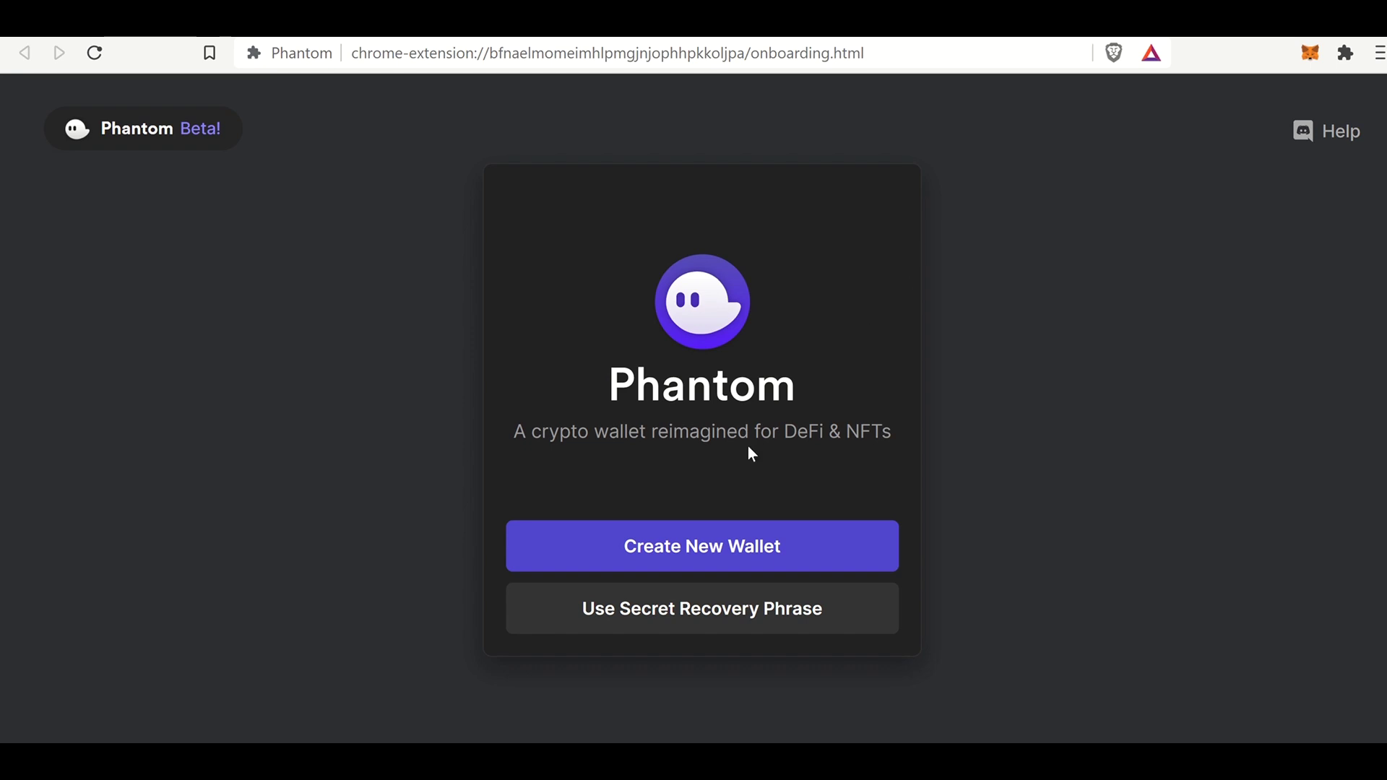
# - Create a new wallet, copy its 12-word secret recovery phrase, and confirm it was saved
pyautogui.click(692, 556)
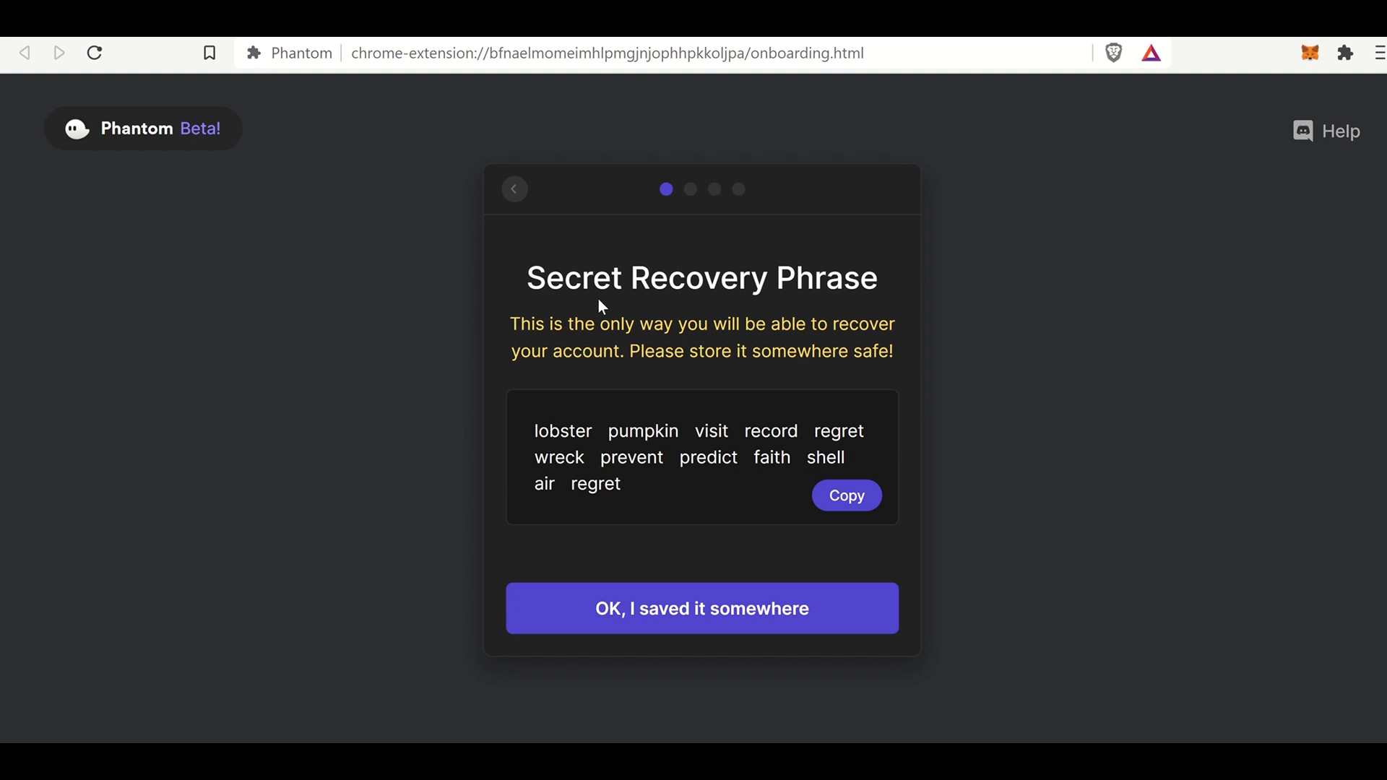
pyautogui.moveTo(538, 431); pyautogui.dragTo(876, 436)
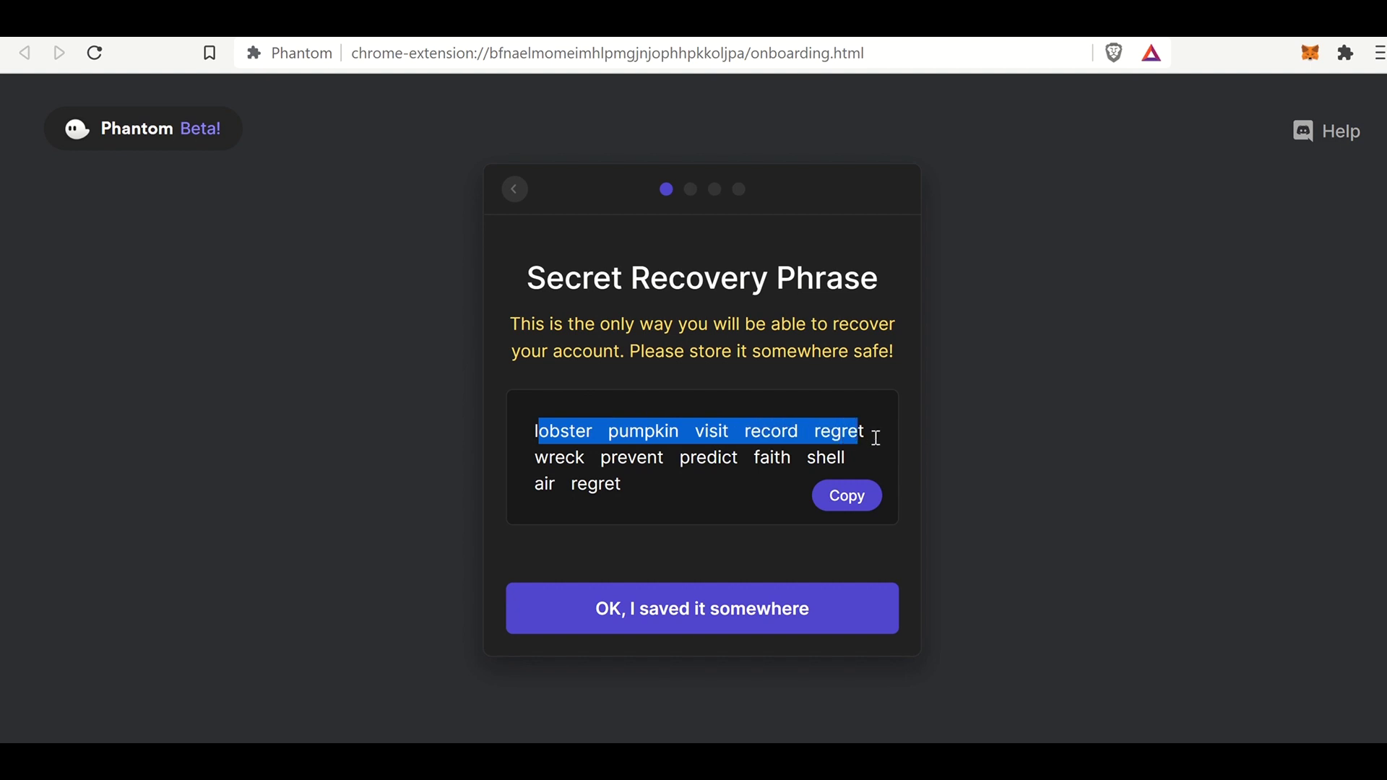
pyautogui.click(576, 464)
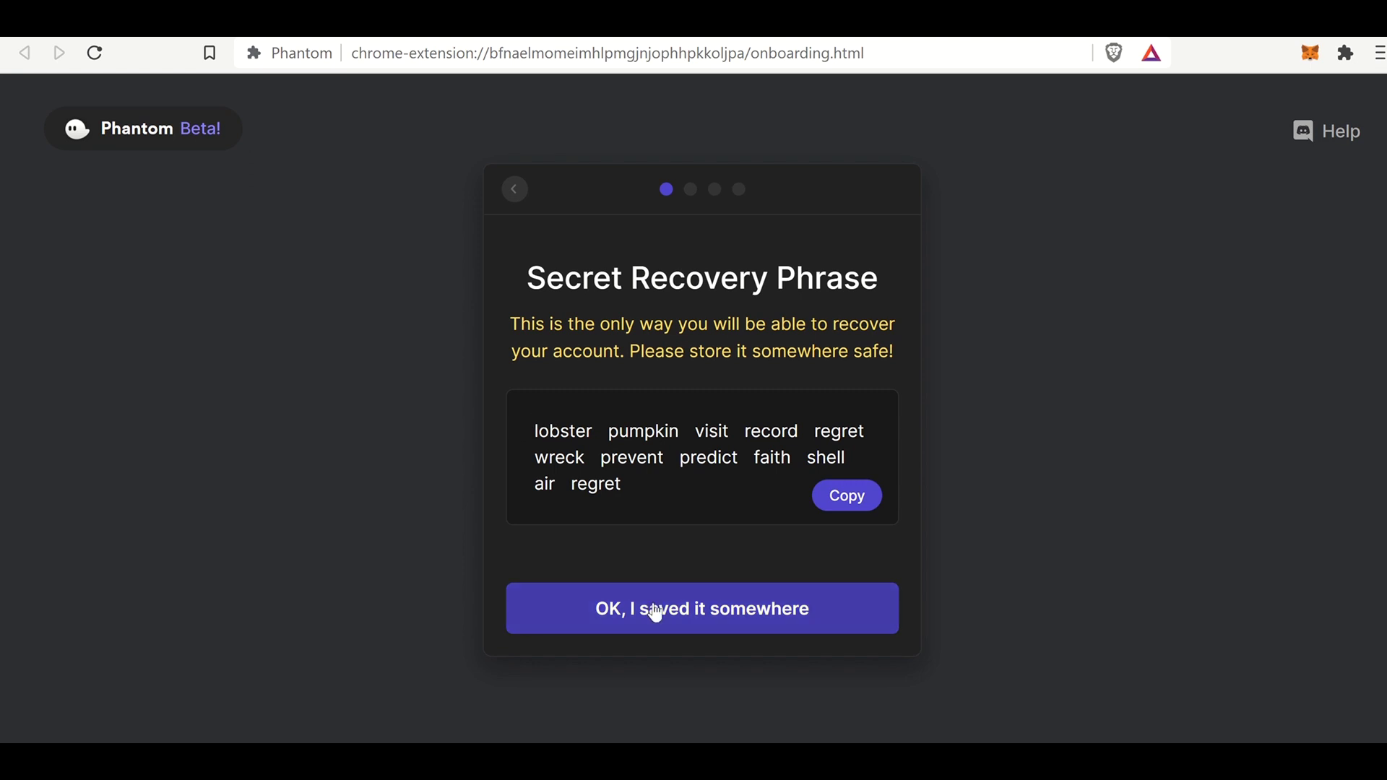
pyautogui.click(858, 502)
pyautogui.click(733, 627)
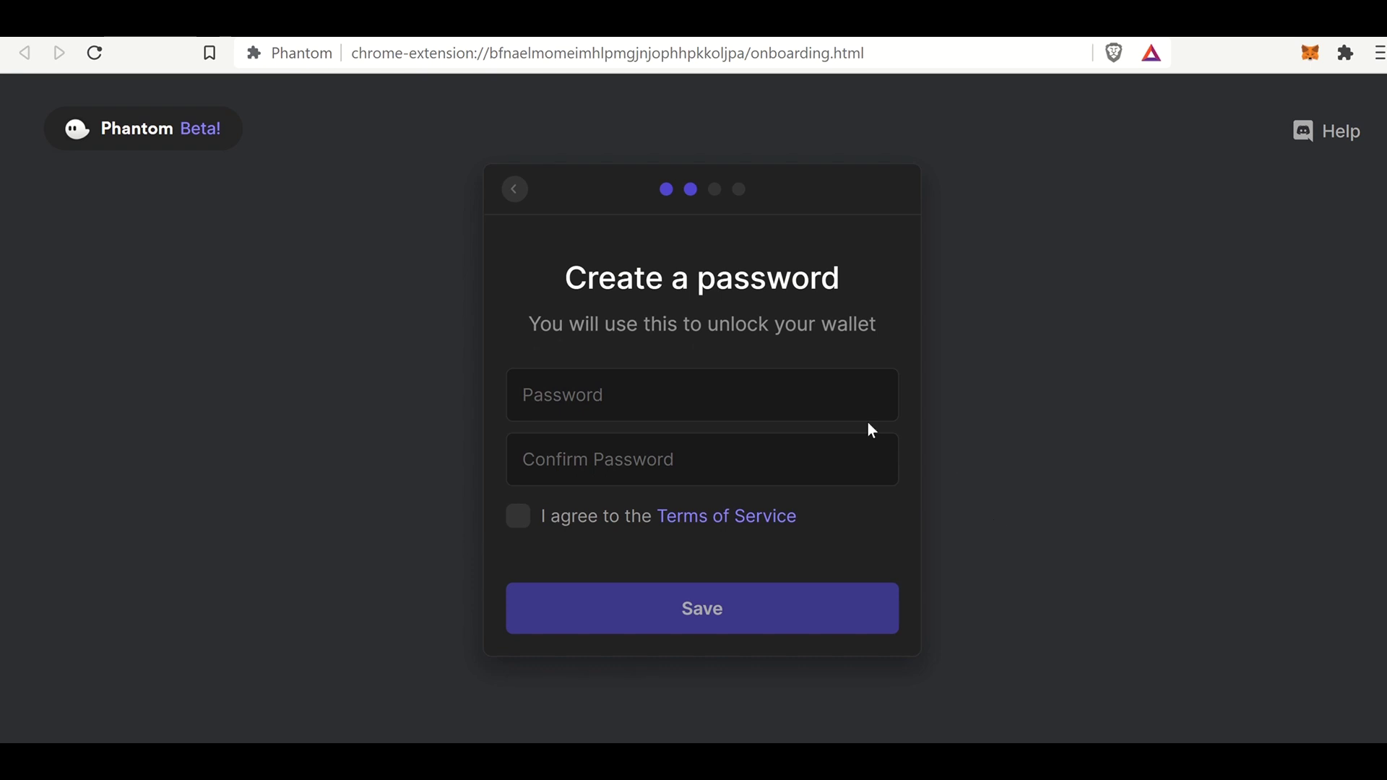
# - Enter and confirm a new wallet password, then agree to the Terms of Service
pyautogui.click(819, 403)
pyautogui.write('•••••••••••••')
pyautogui.press('Tab')
pyautogui.write('••••••')
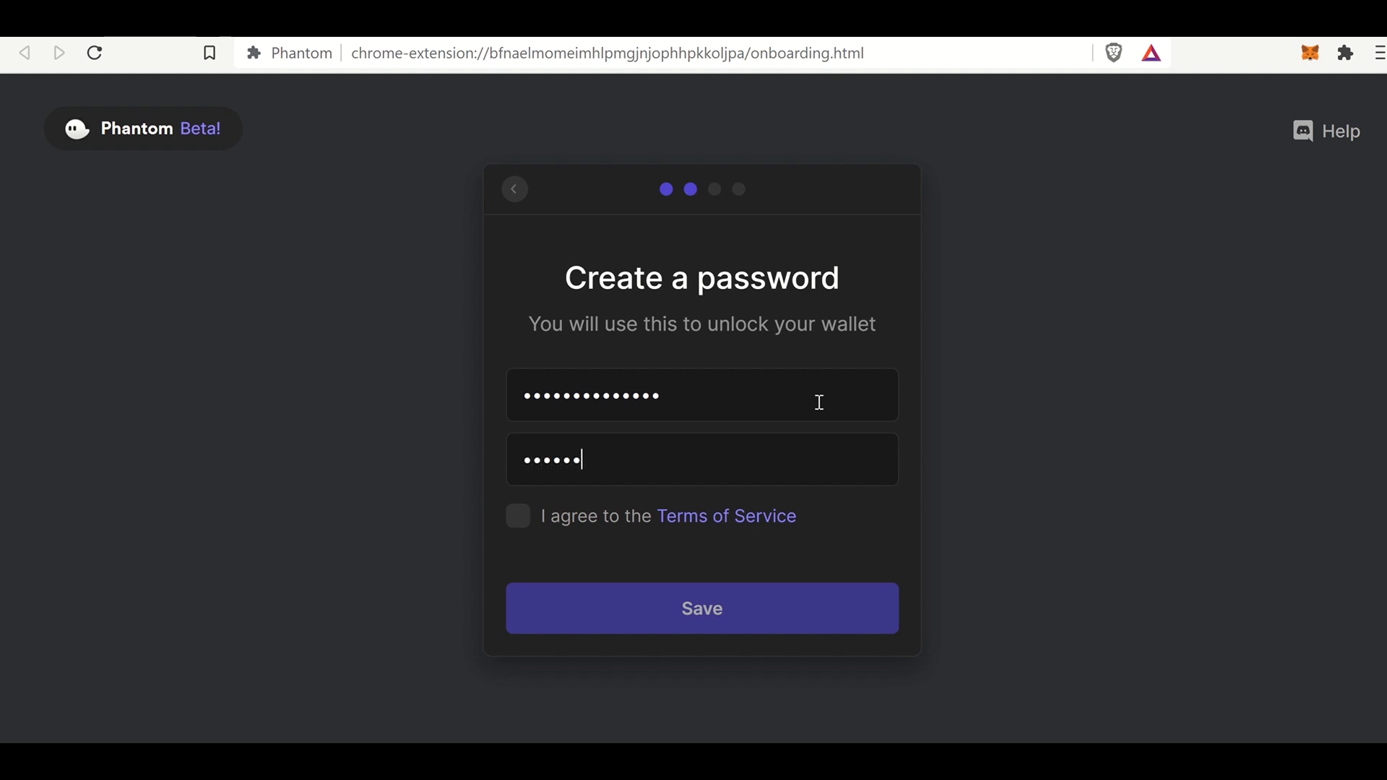
pyautogui.write('••••••••')
pyautogui.click(530, 518)
# - Save the password, try the Alt+Shift+P wallet shortcut, and finish Phantom's onboarding
pyautogui.click(642, 616)
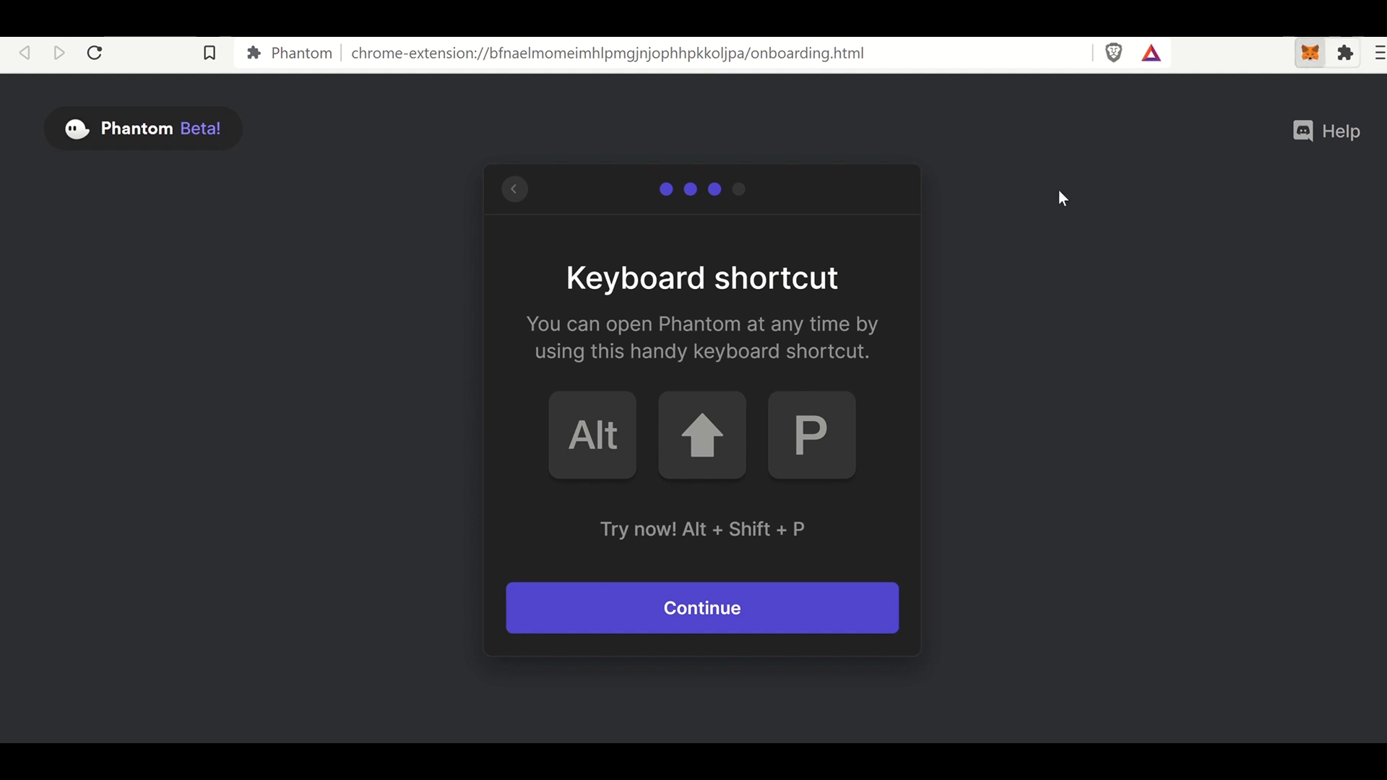
pyautogui.hotkey('alt', 'shift', 'p')
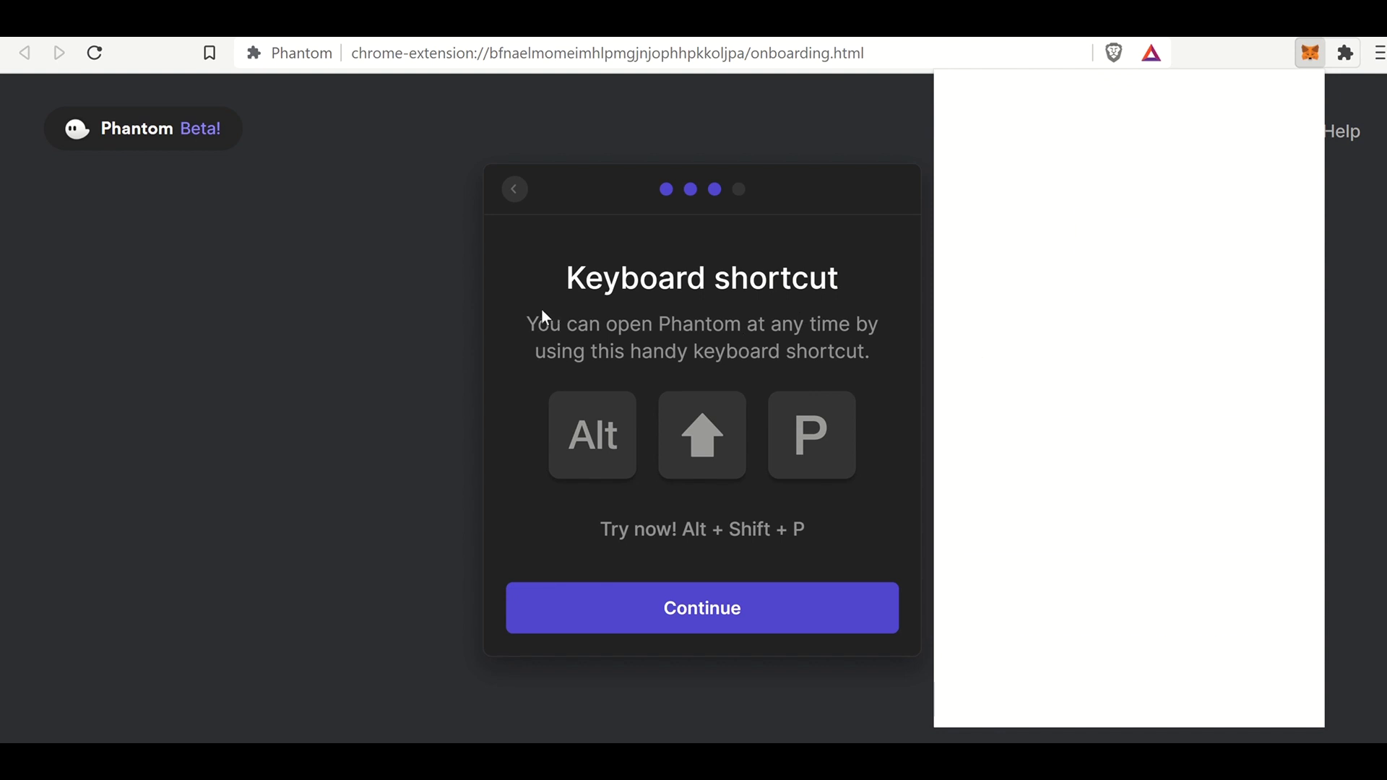
pyautogui.click(533, 320)
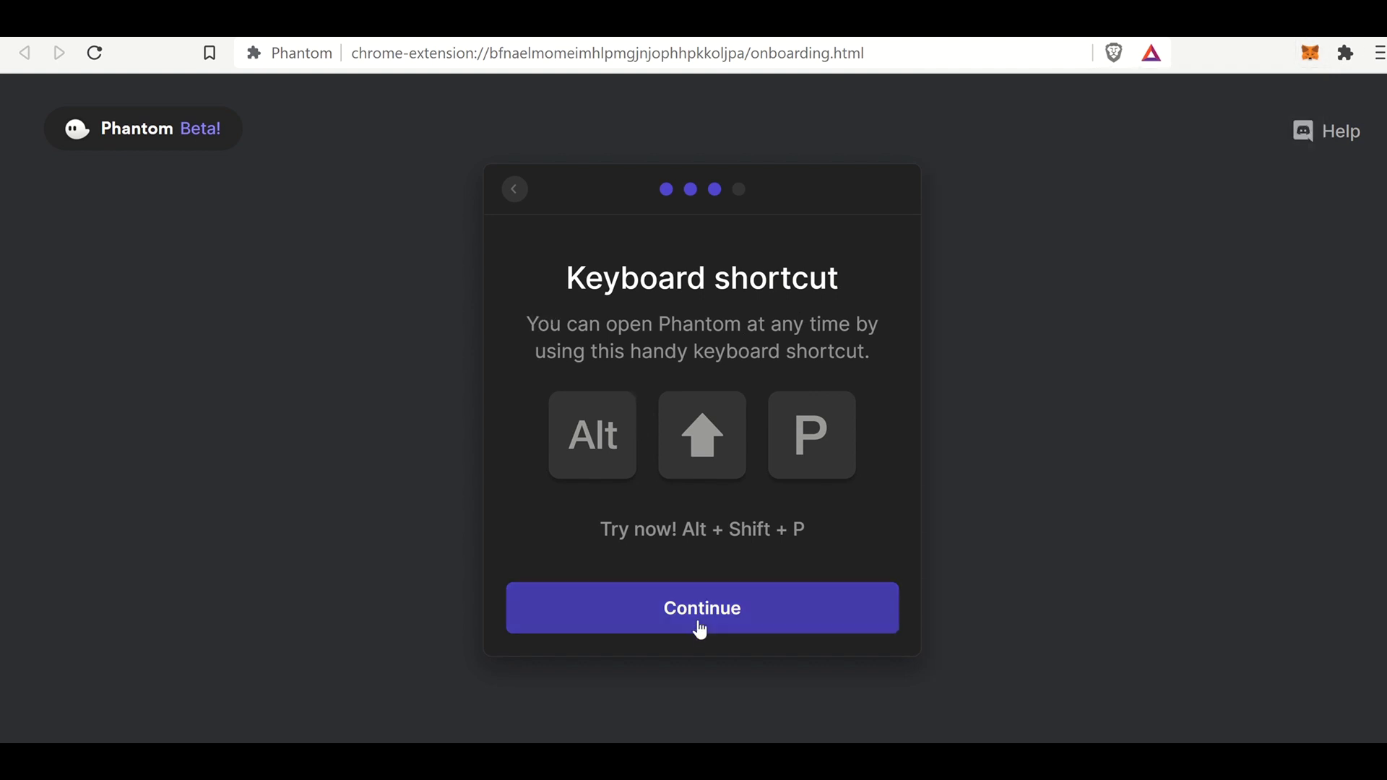
pyautogui.click(697, 619)
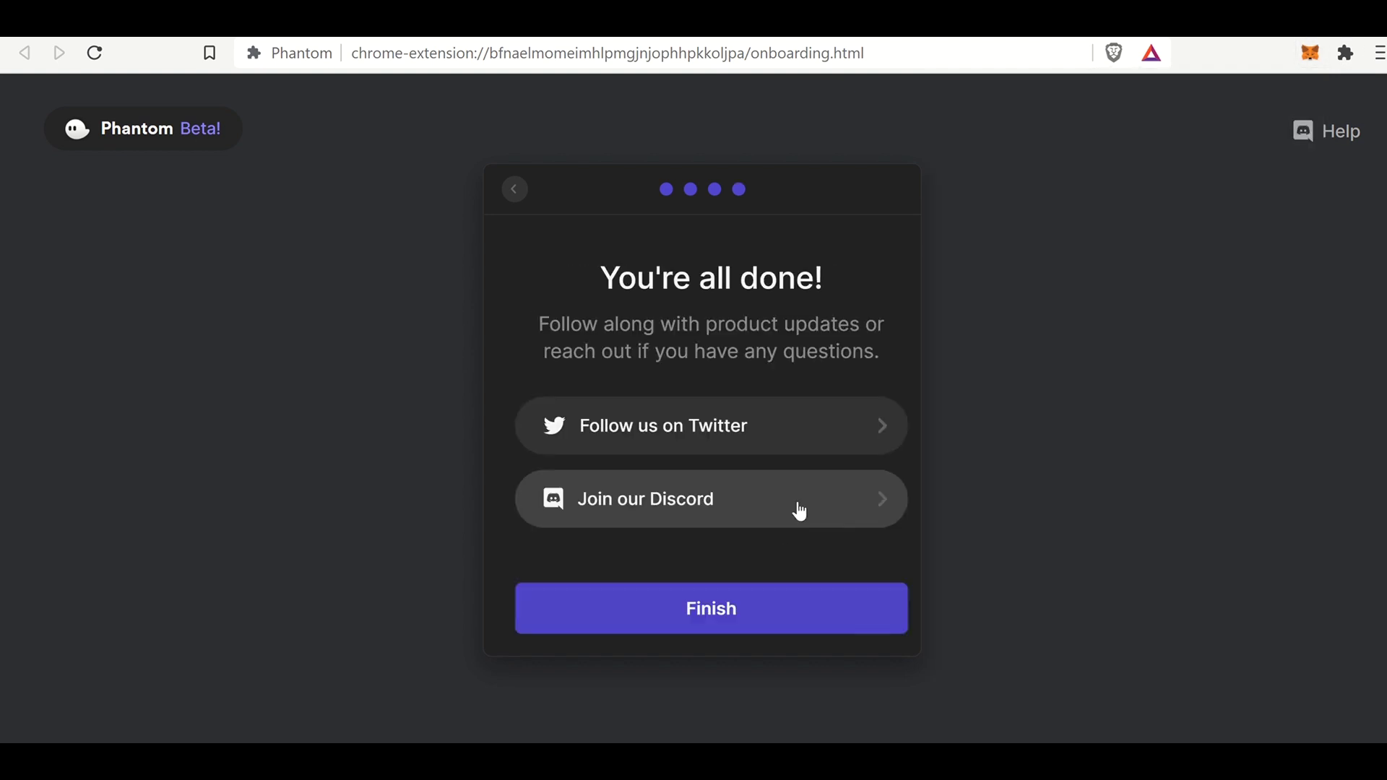
pyautogui.click(758, 615)
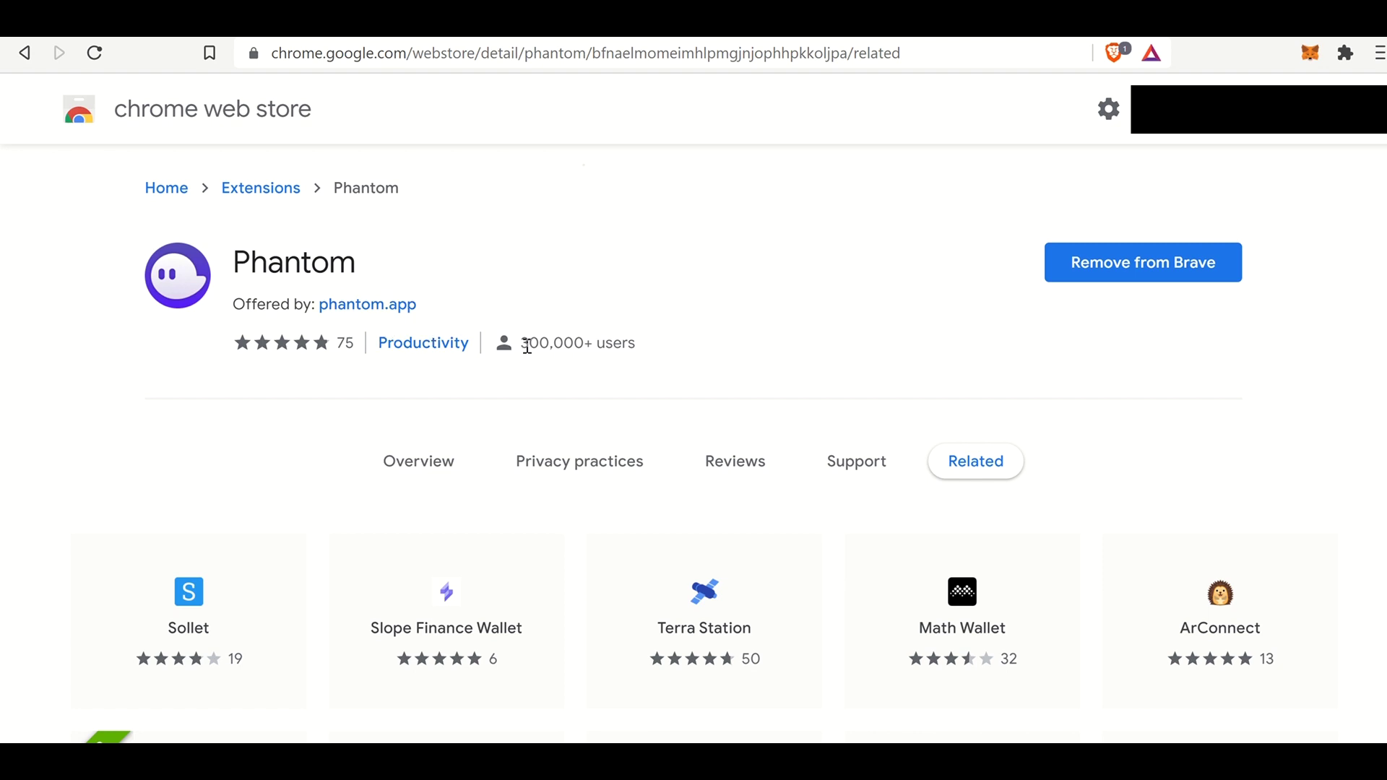
# - Highlight the Phantom listing's 75-rating line and its 300,000+ users count
pyautogui.moveTo(526, 344); pyautogui.dragTo(641, 349)
pyautogui.click(641, 349)
pyautogui.tripleClick(593, 344)
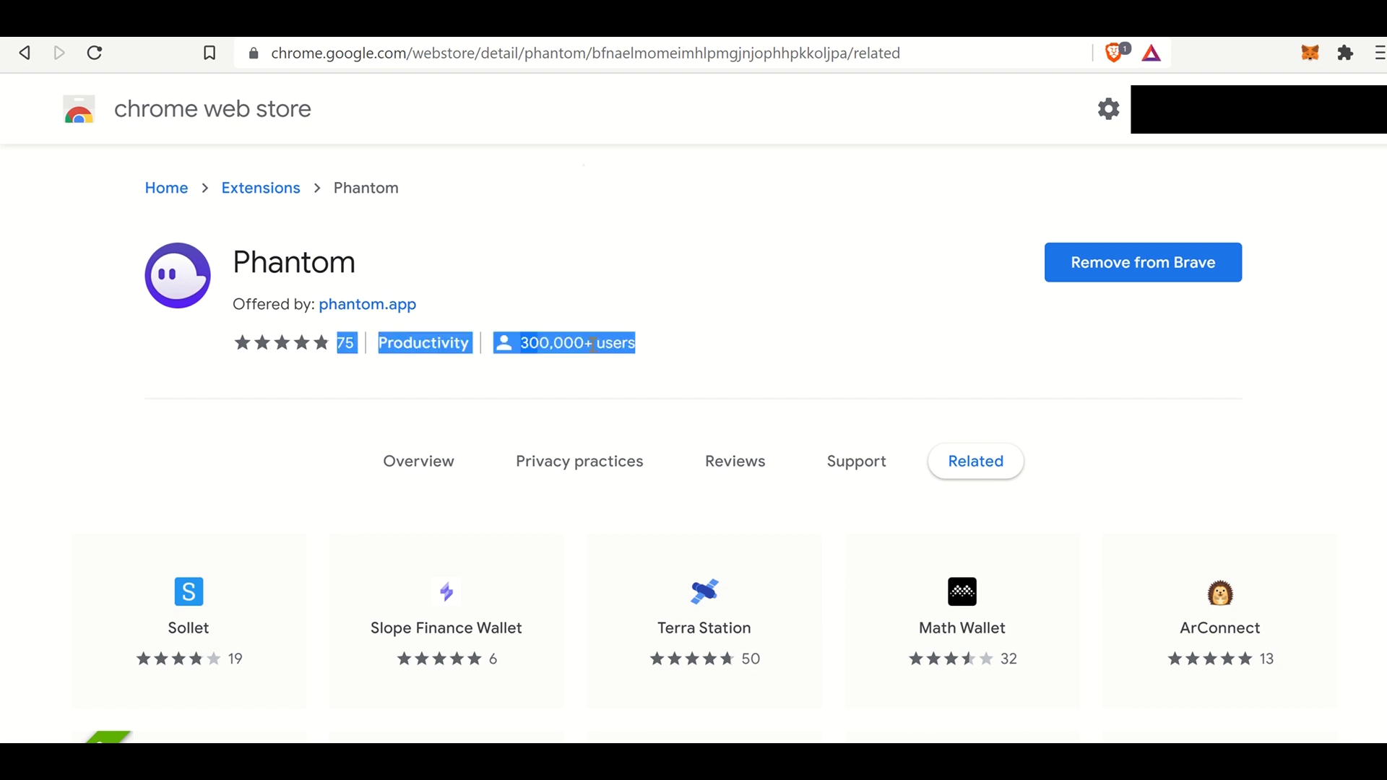
pyautogui.click(549, 346)
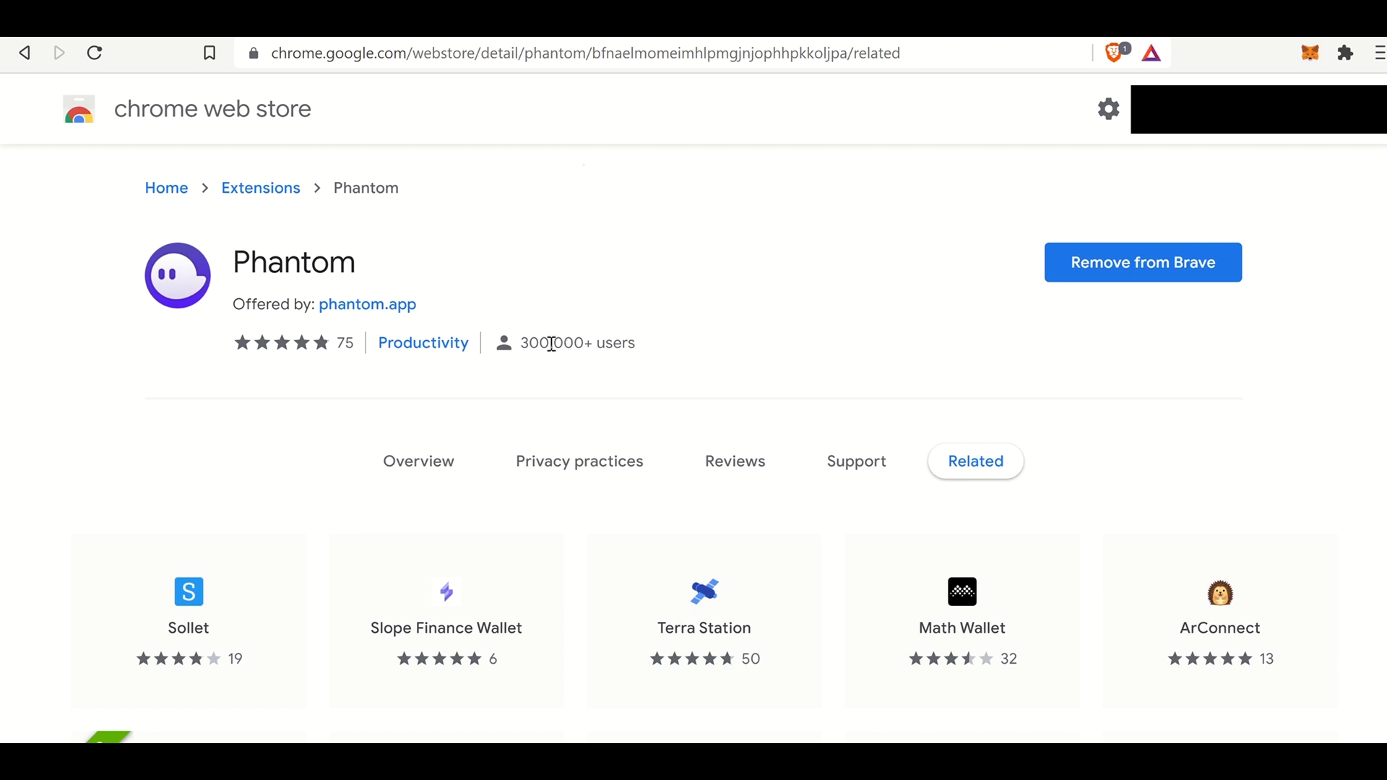
pyautogui.moveTo(531, 344); pyautogui.dragTo(594, 347)
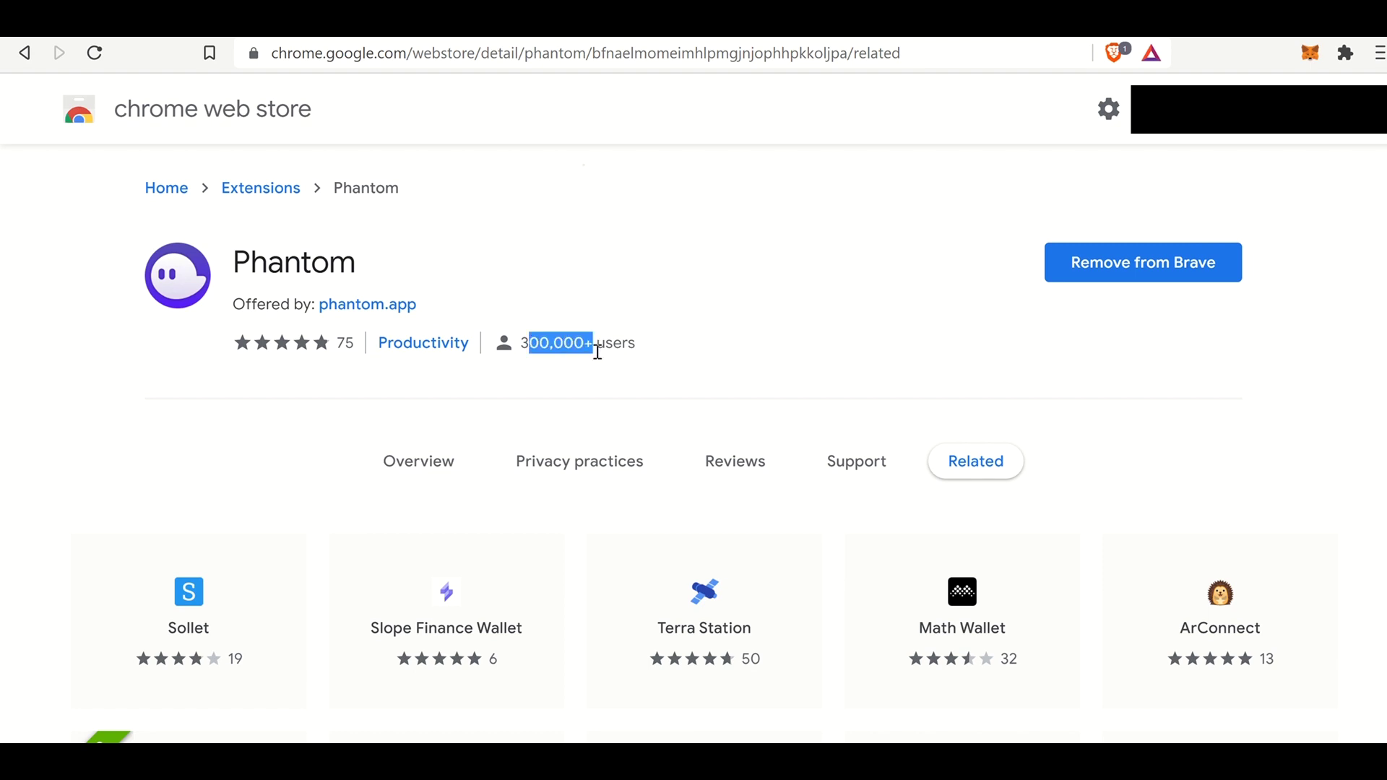
pyautogui.click(599, 351)
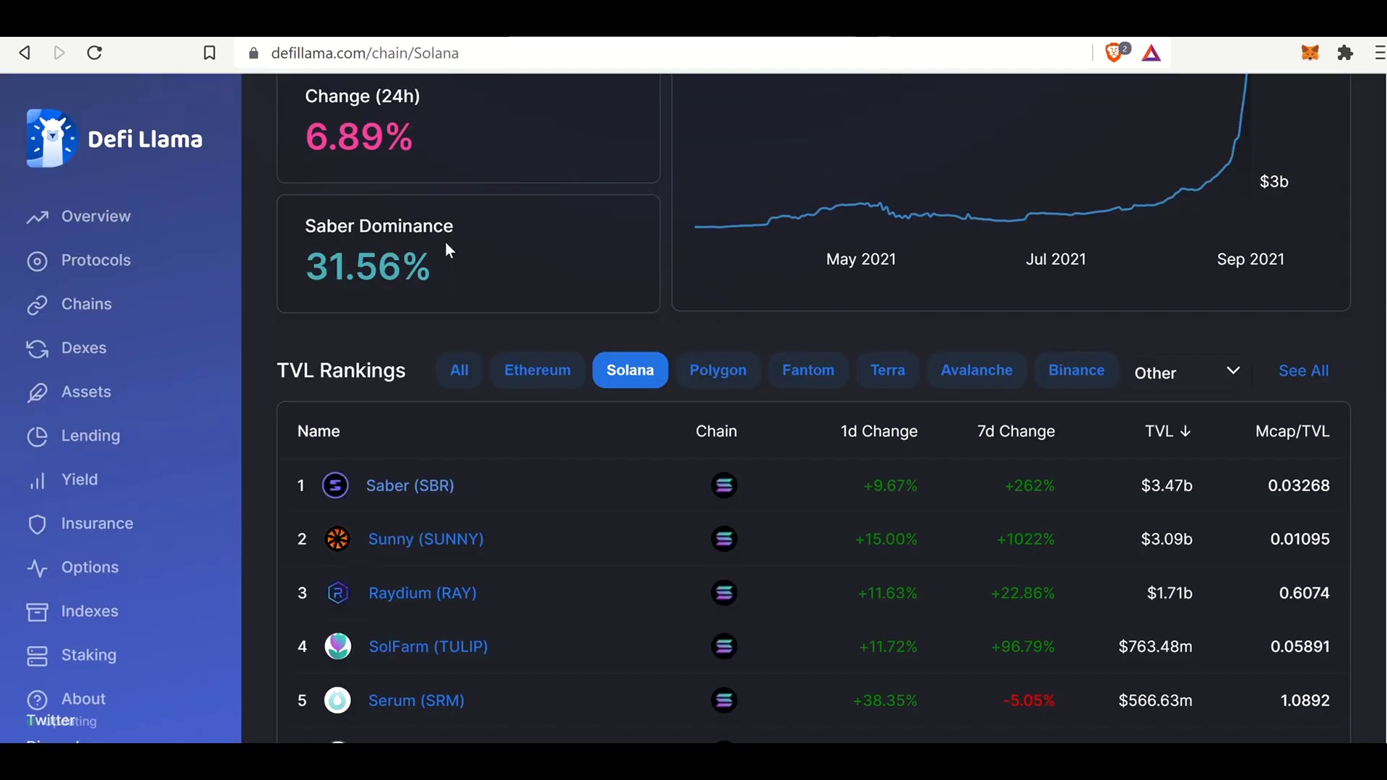
# - Scroll through DefiLlama's Solana TVL Rankings, with Saber (SBR) first at $3.47b
pyautogui.scroll(-3, 534, 243)
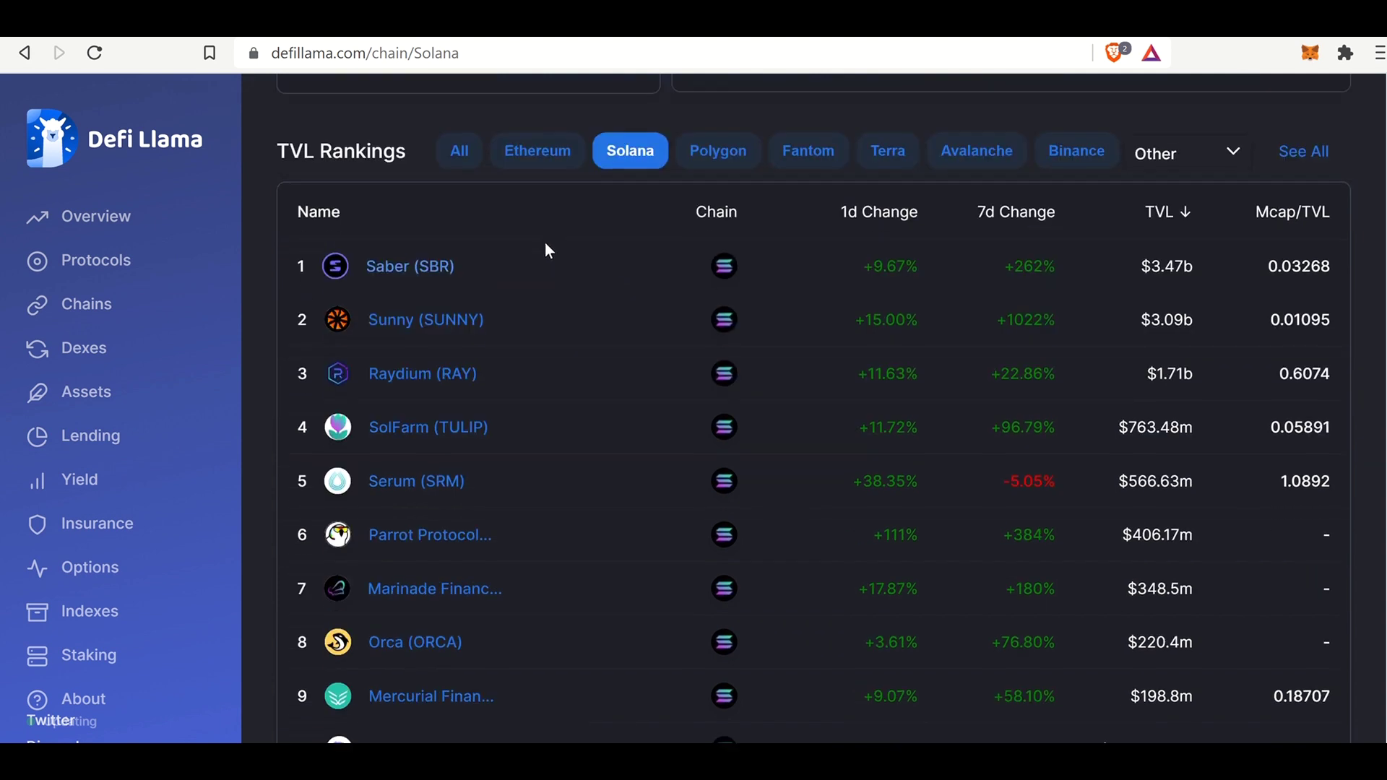
pyautogui.scroll(-3, 553, 241)
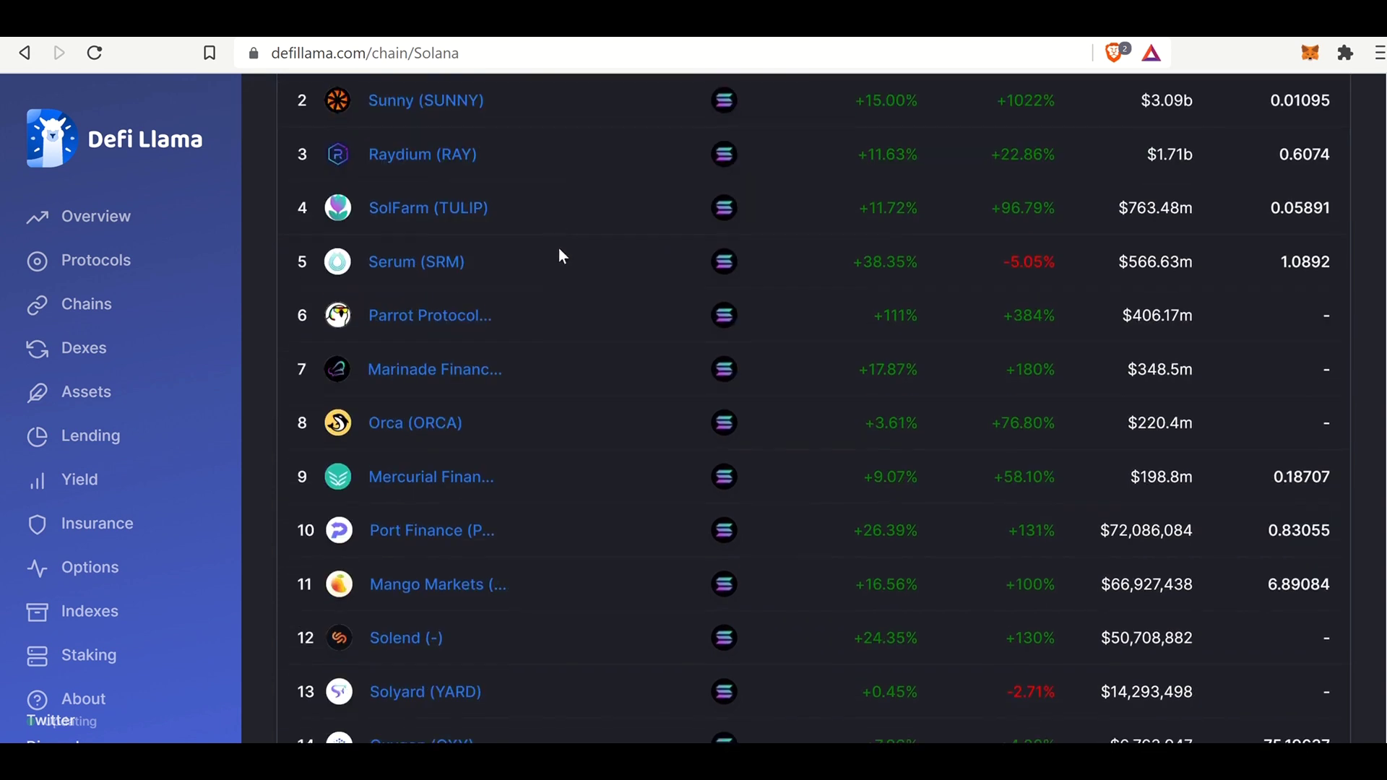
pyautogui.scroll(-3, 558, 249)
pyautogui.scroll(-3, 562, 256)
pyautogui.scroll(10, 560, 260)
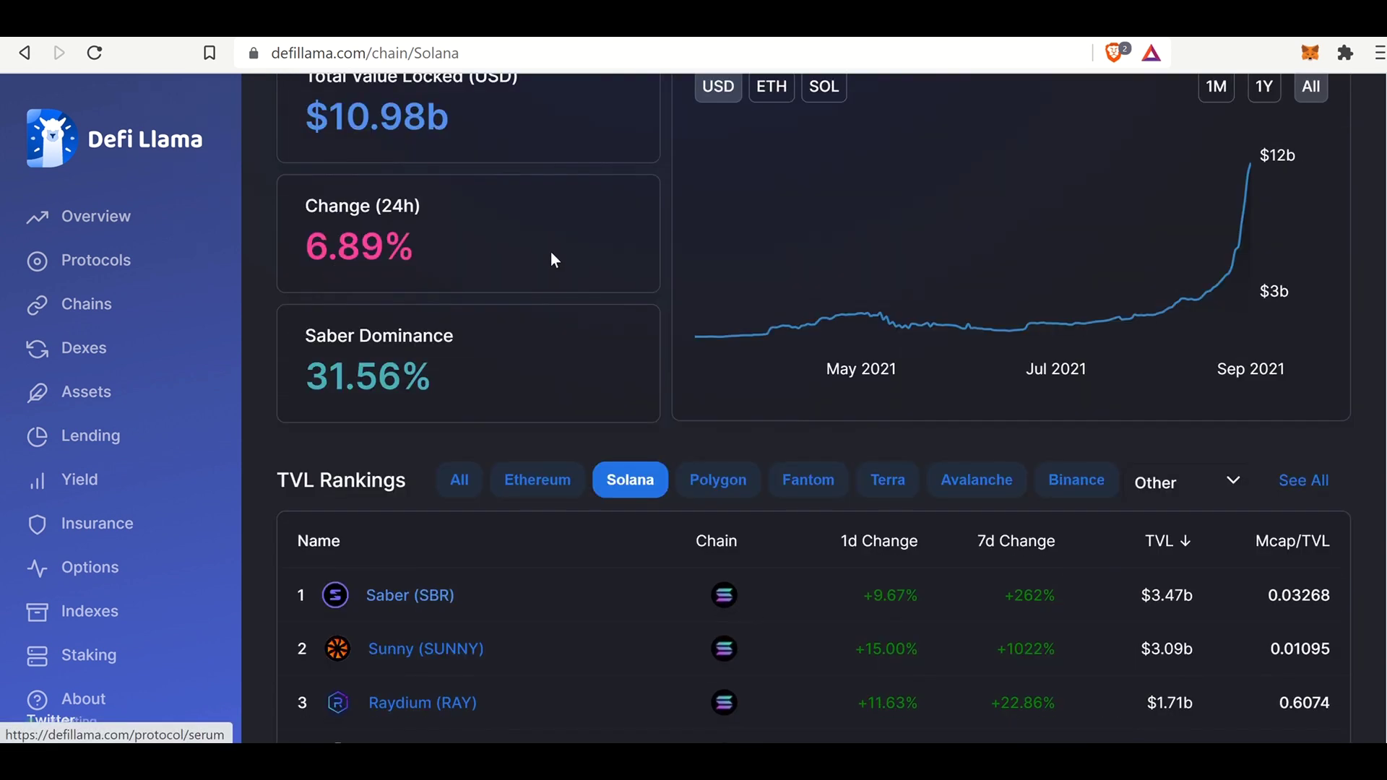
pyautogui.scroll(-3, 555, 272)
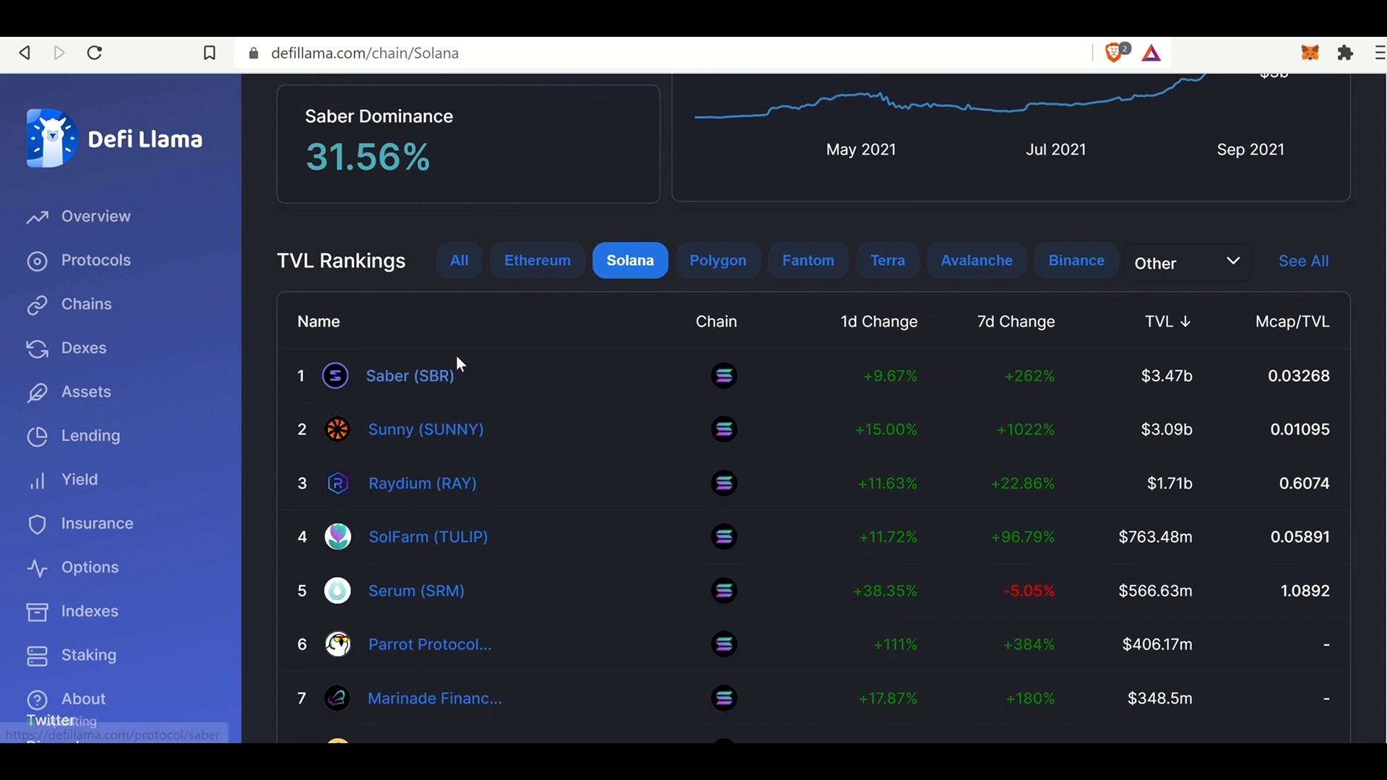
# - On the saber.so tab, pin Phantom to the Brave toolbar from the extensions menu
pyautogui.click(830, 42)
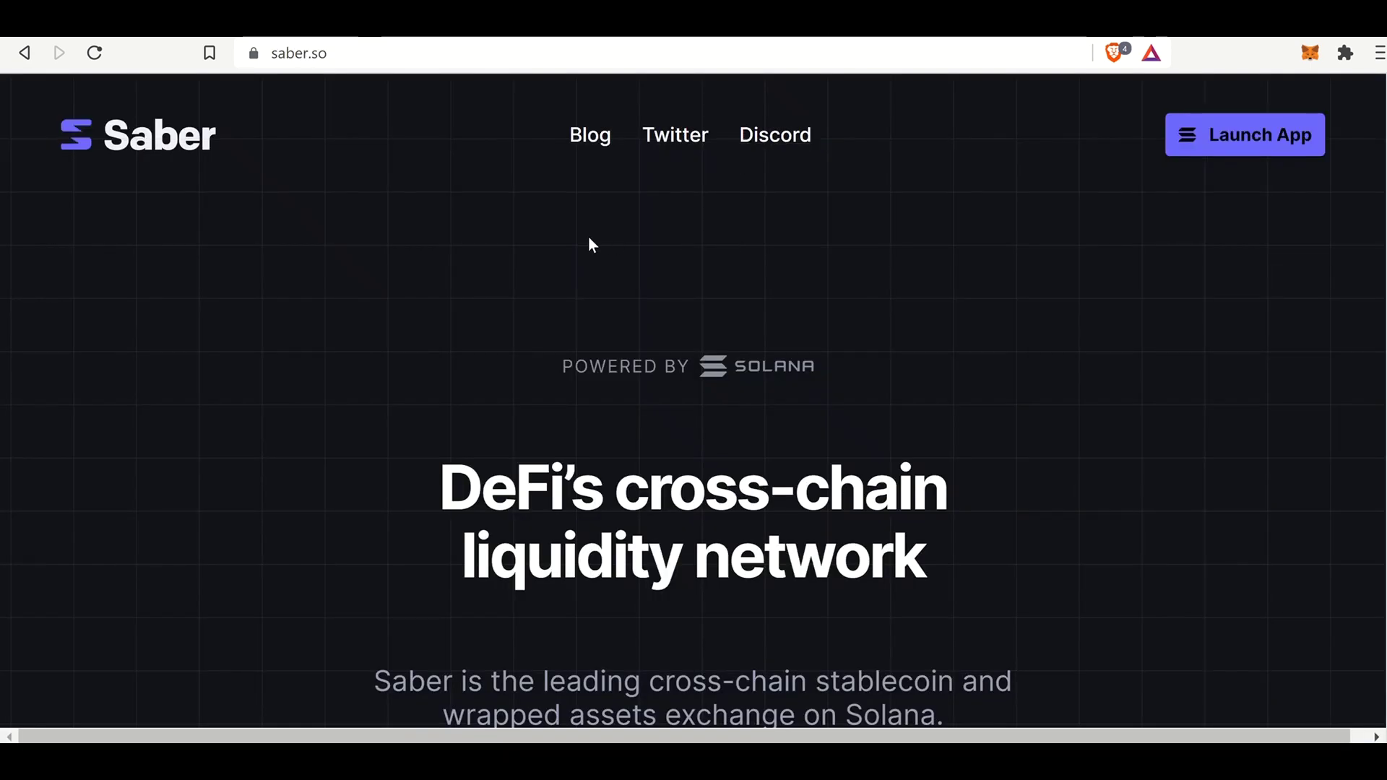
pyautogui.scroll(-3, 589, 240)
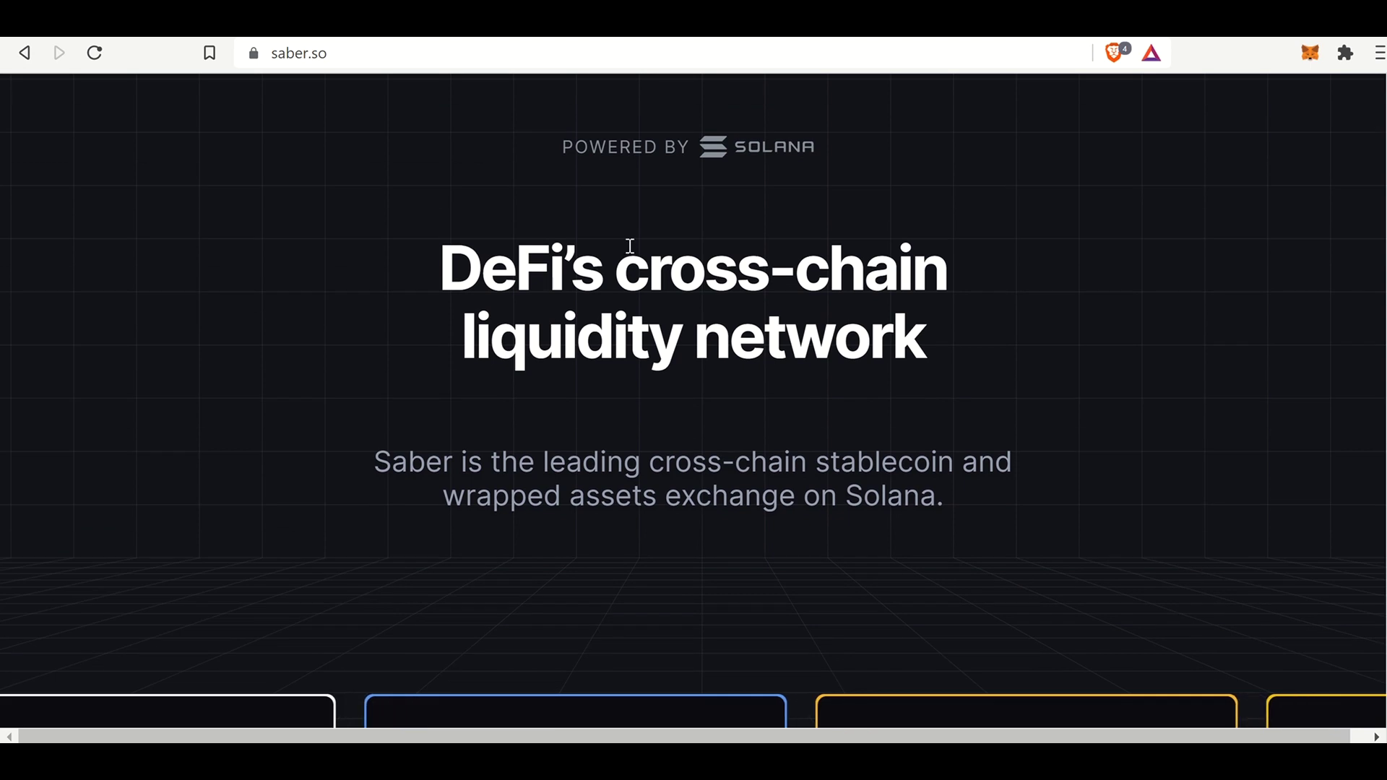
pyautogui.click(1344, 53)
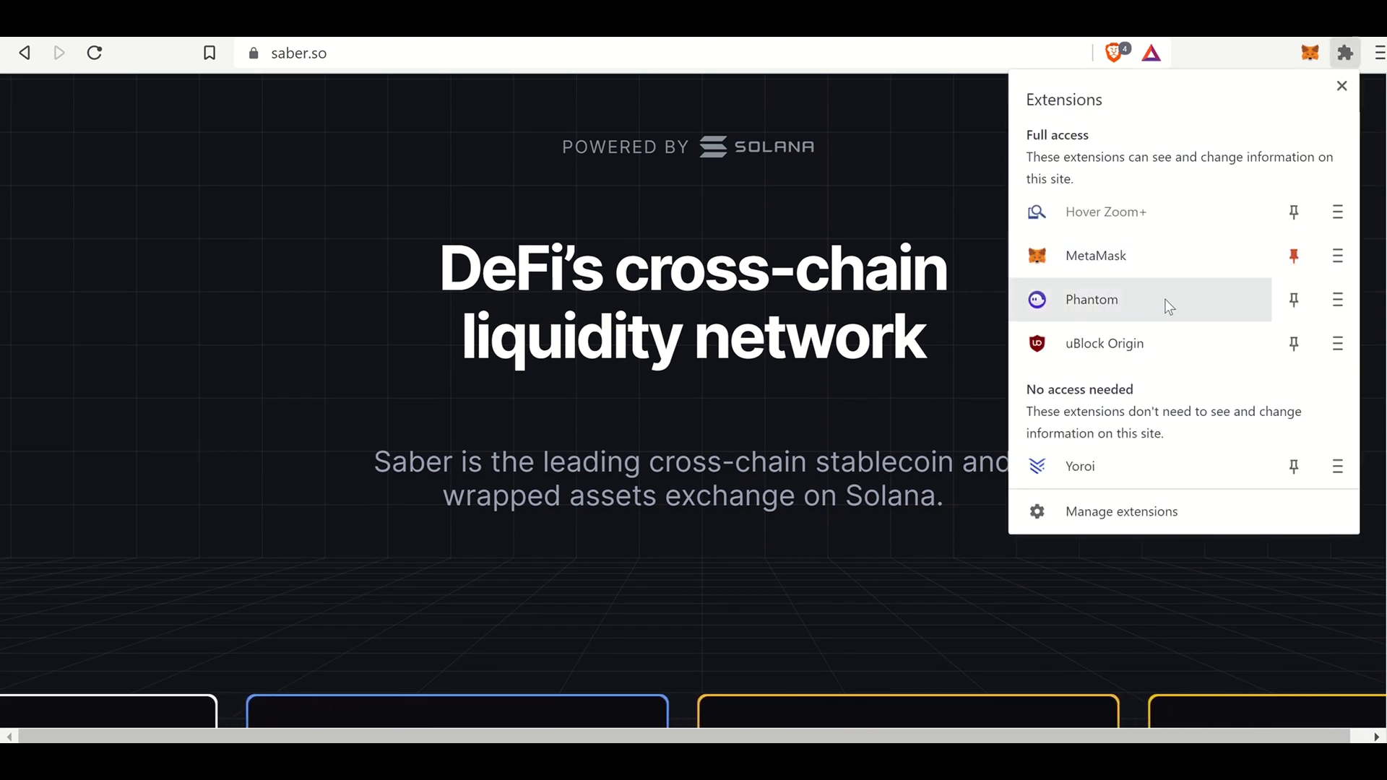
pyautogui.click(1293, 299)
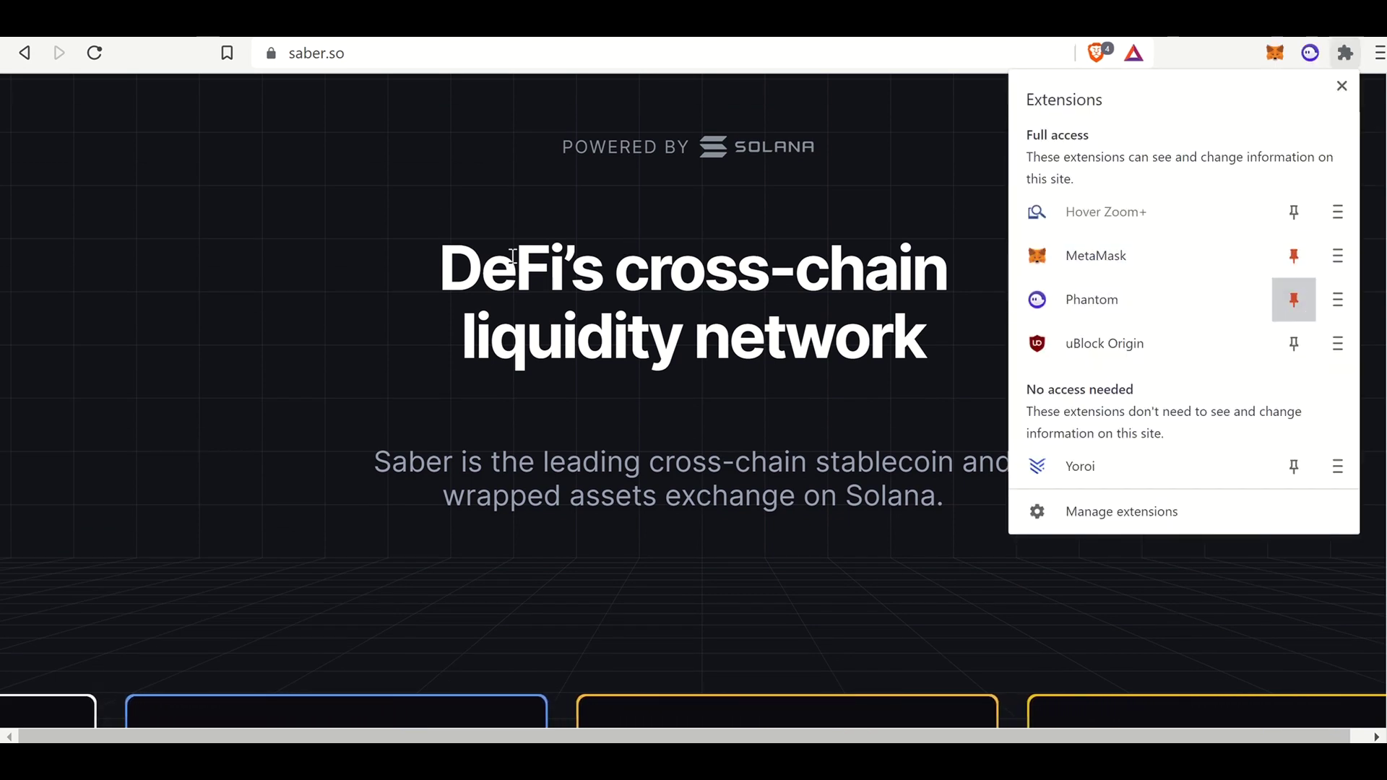
pyautogui.click(340, 265)
pyautogui.scroll(3, 761, 292)
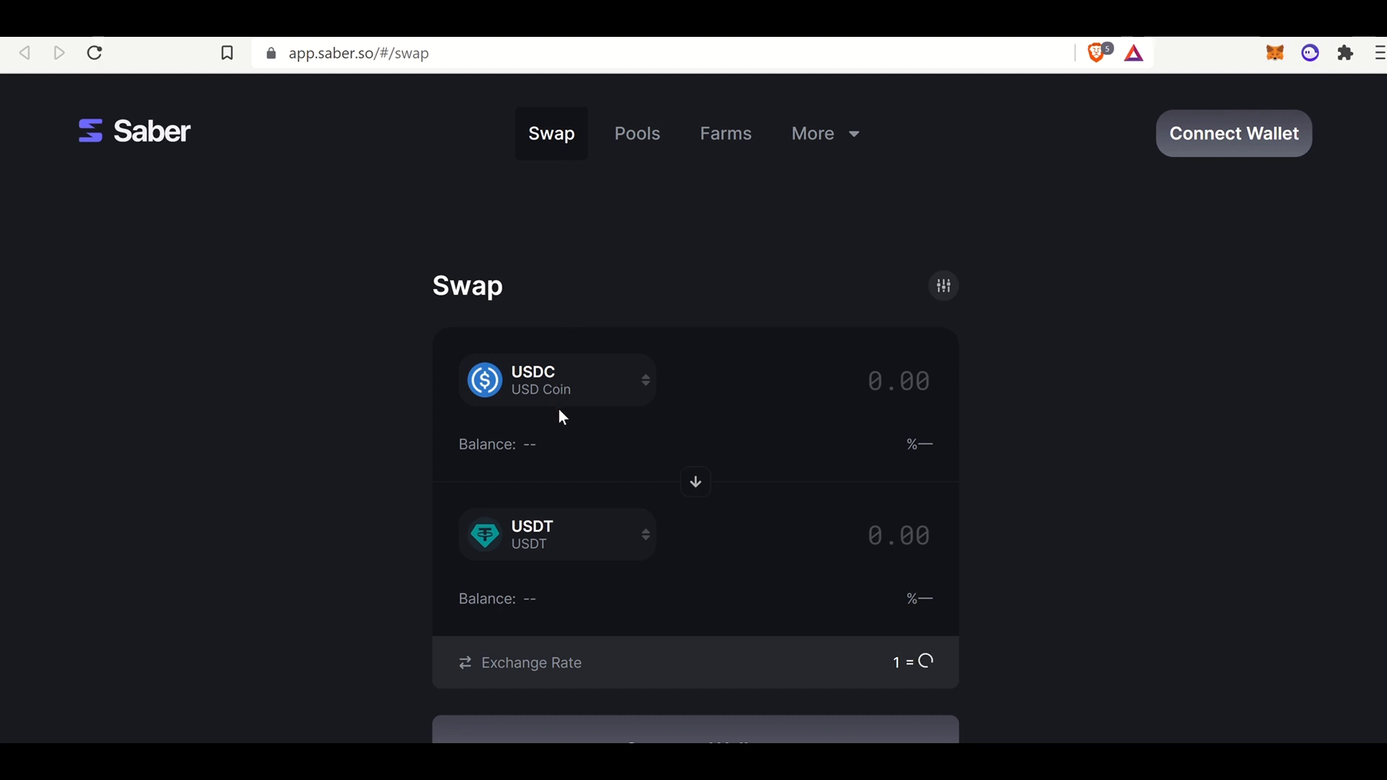
# - On Saber's Pools page, choose Phantom as the wallet and approve its connection request
pyautogui.click(635, 141)
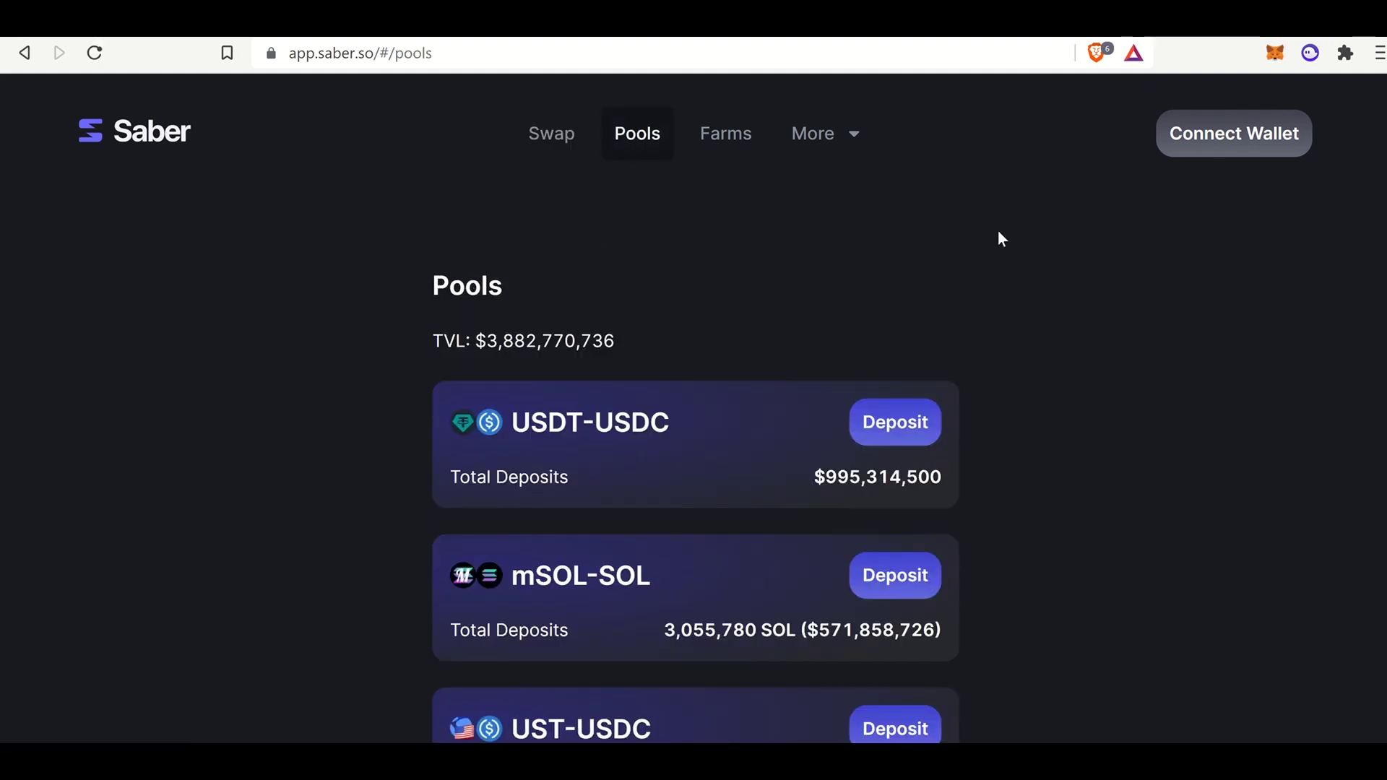
pyautogui.click(1220, 155)
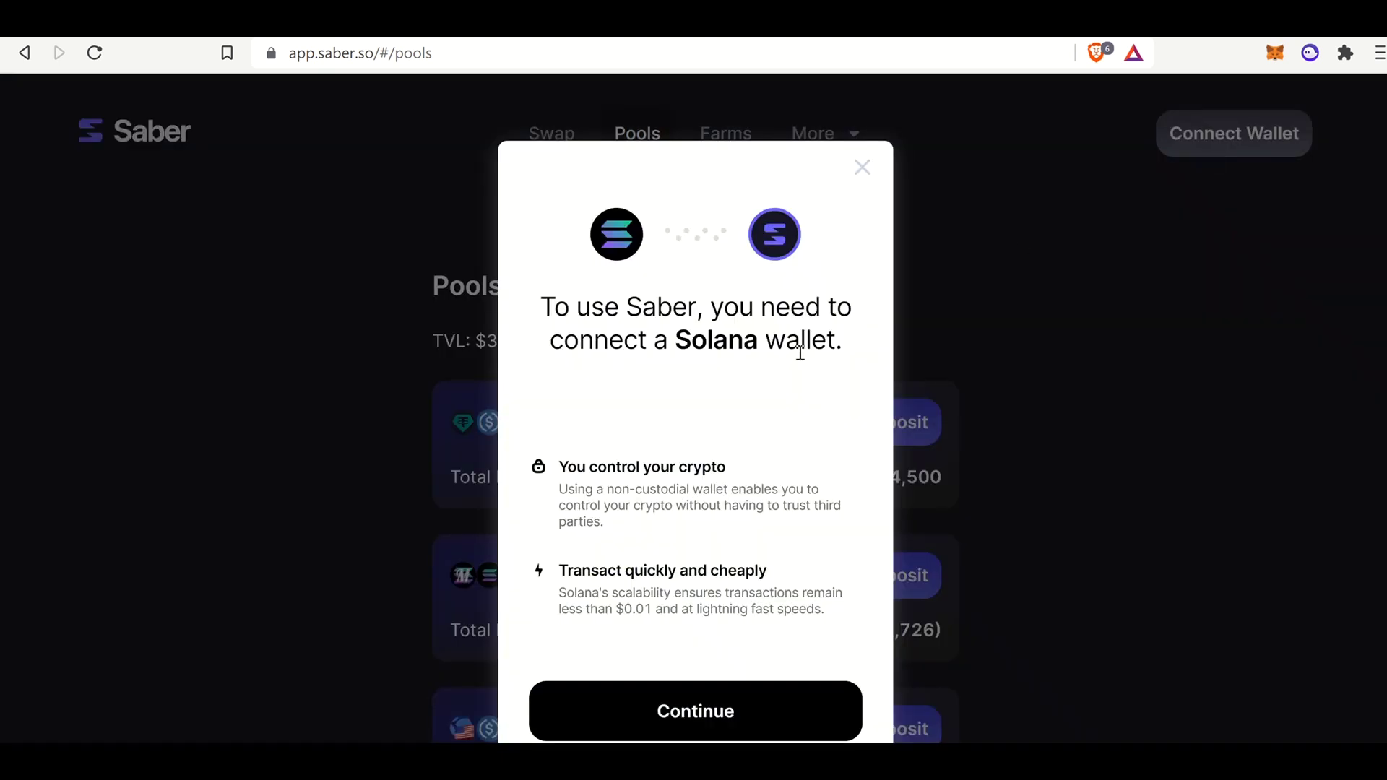
pyautogui.click(718, 600)
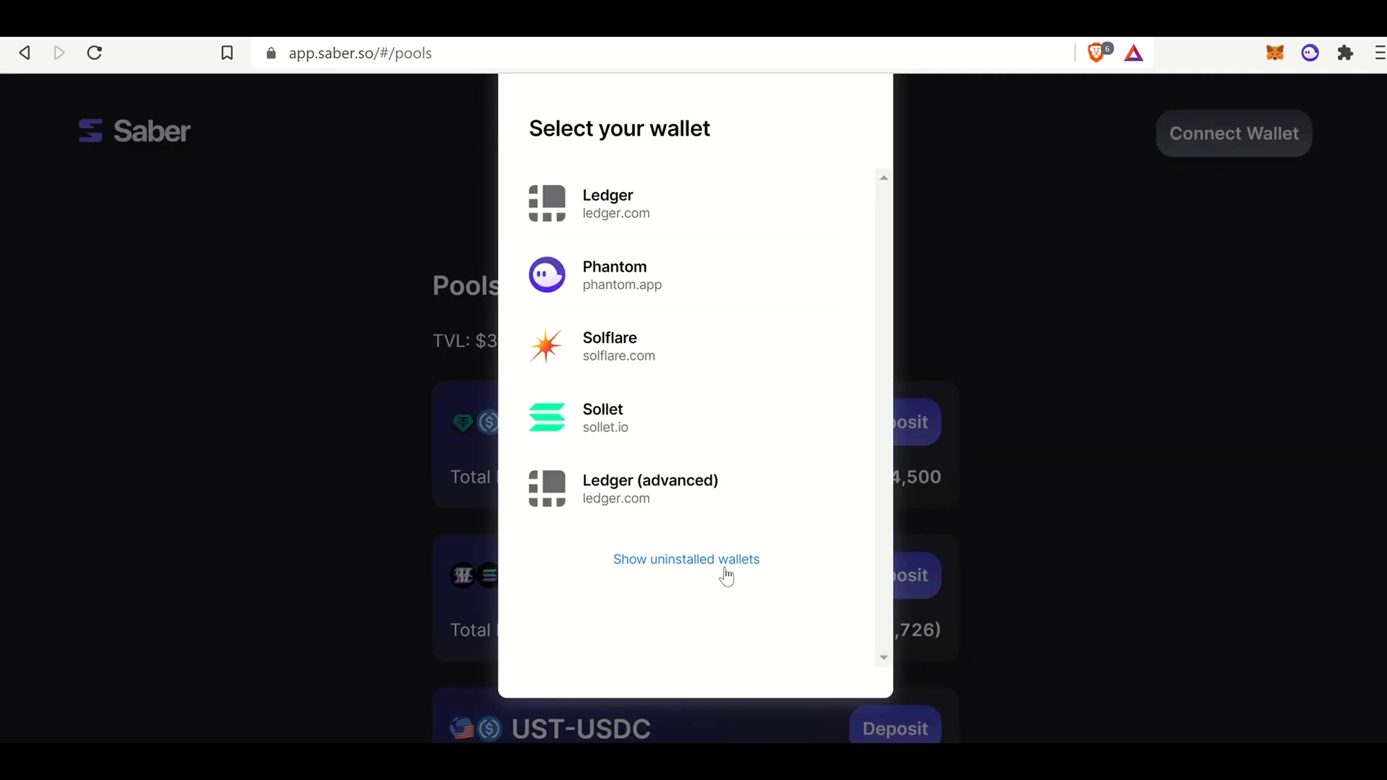
pyautogui.click(611, 277)
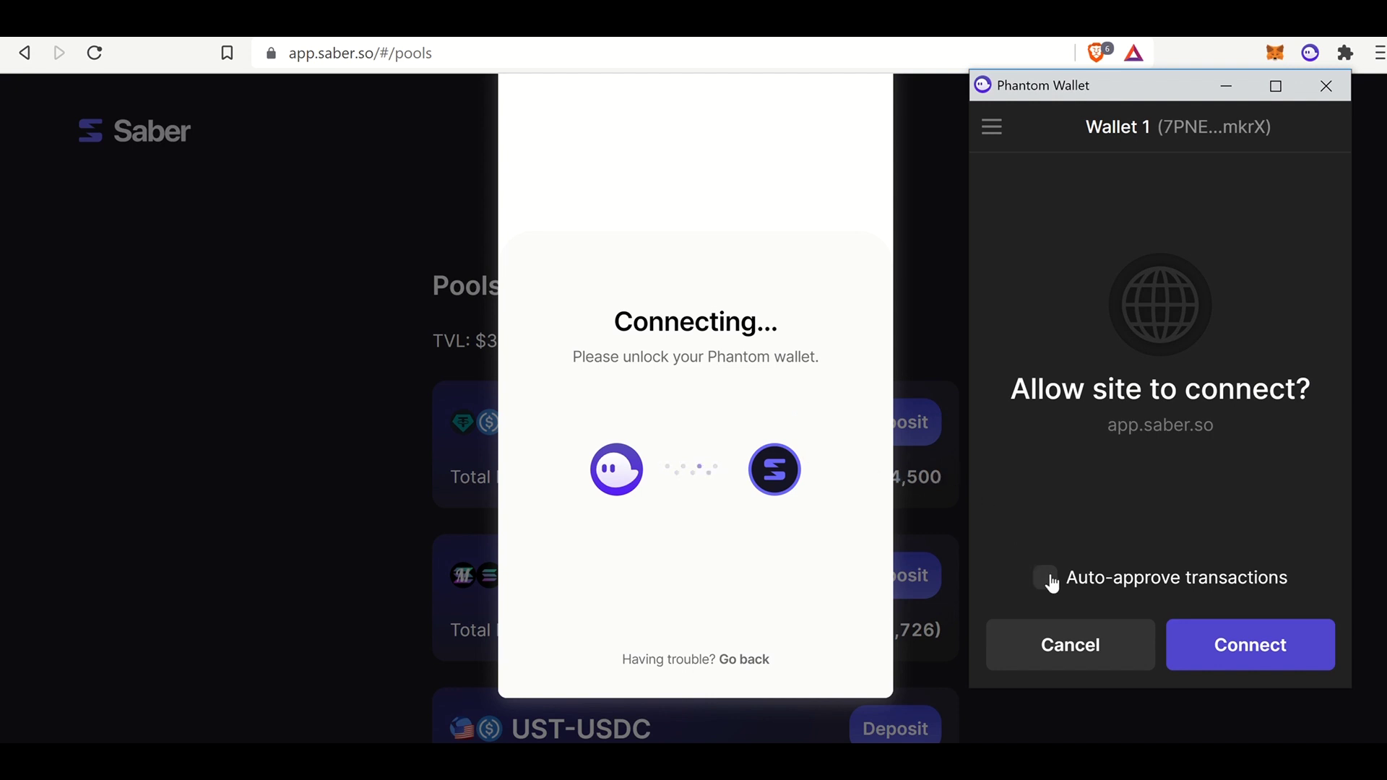
pyautogui.click(1237, 641)
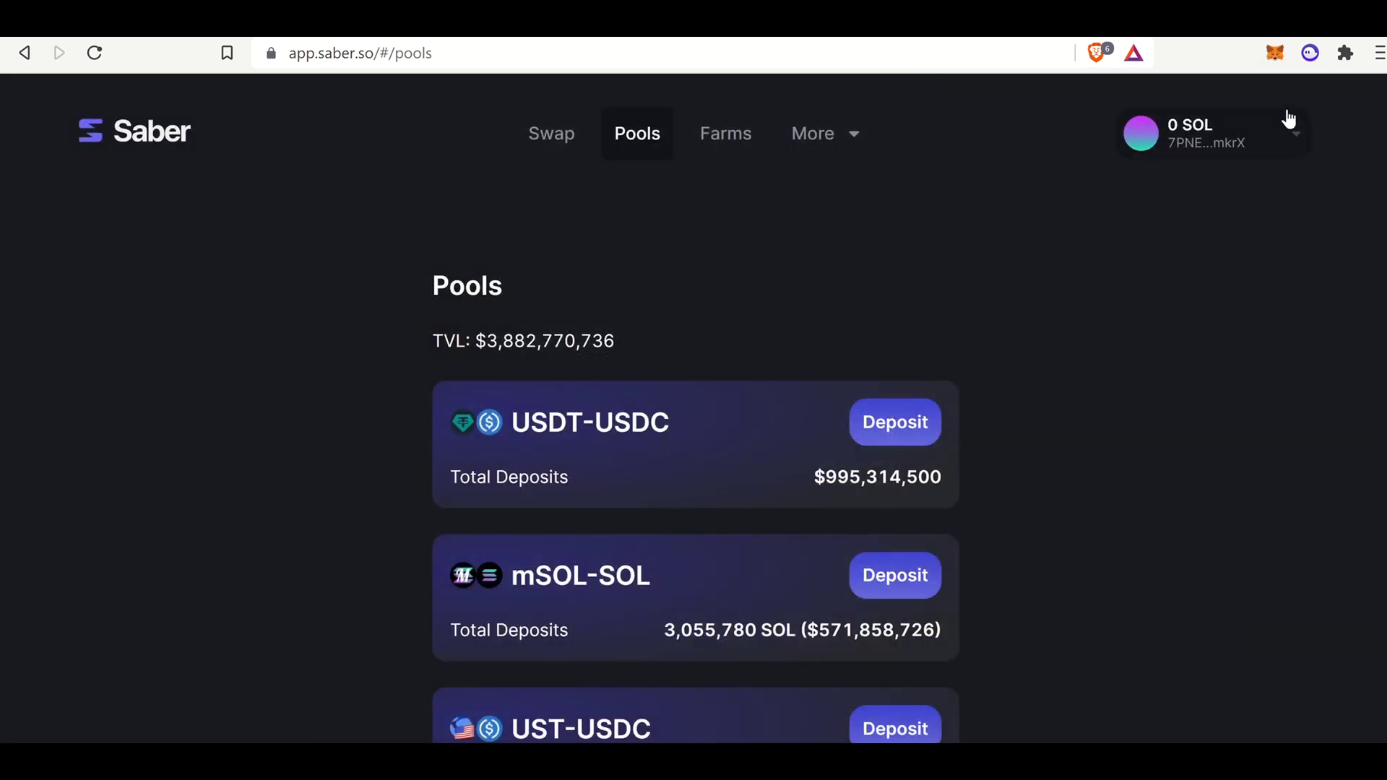
pyautogui.click(1309, 53)
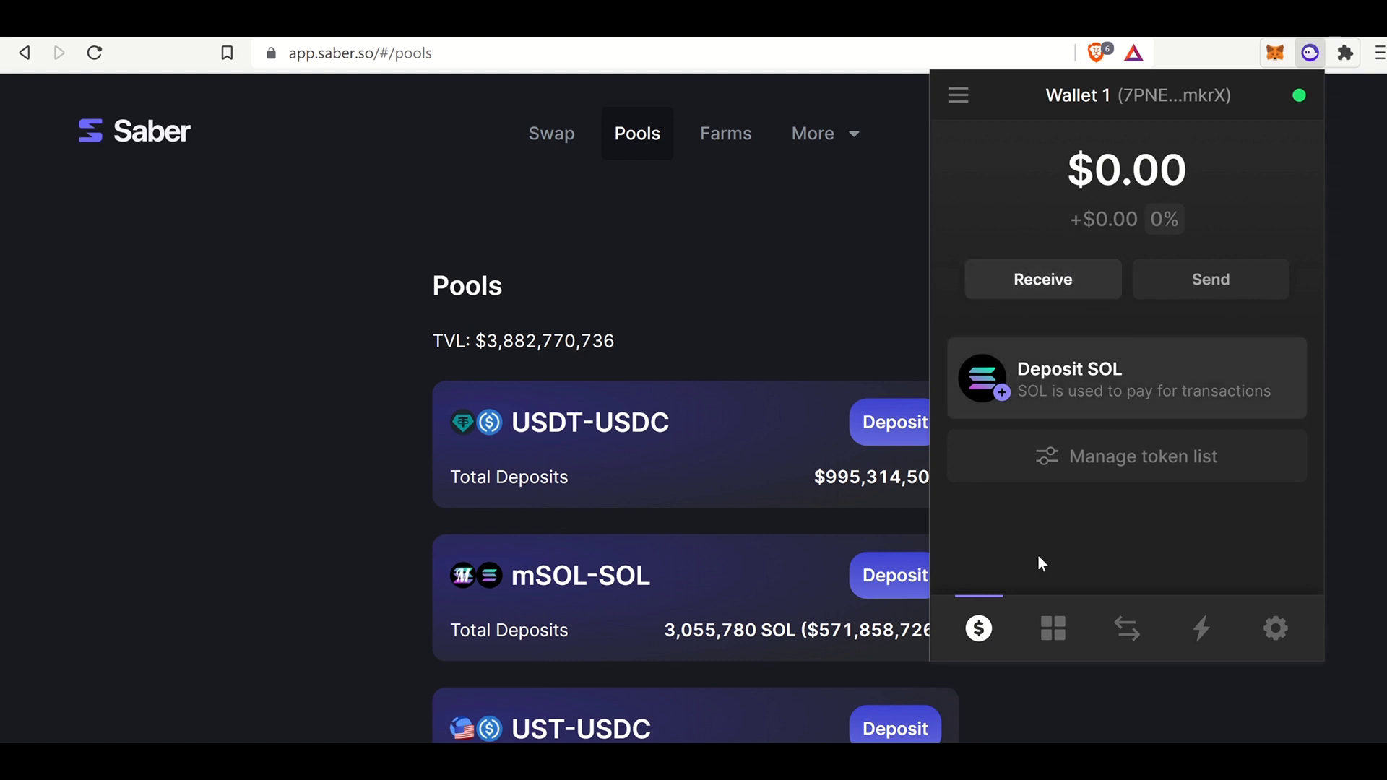
pyautogui.click(1066, 641)
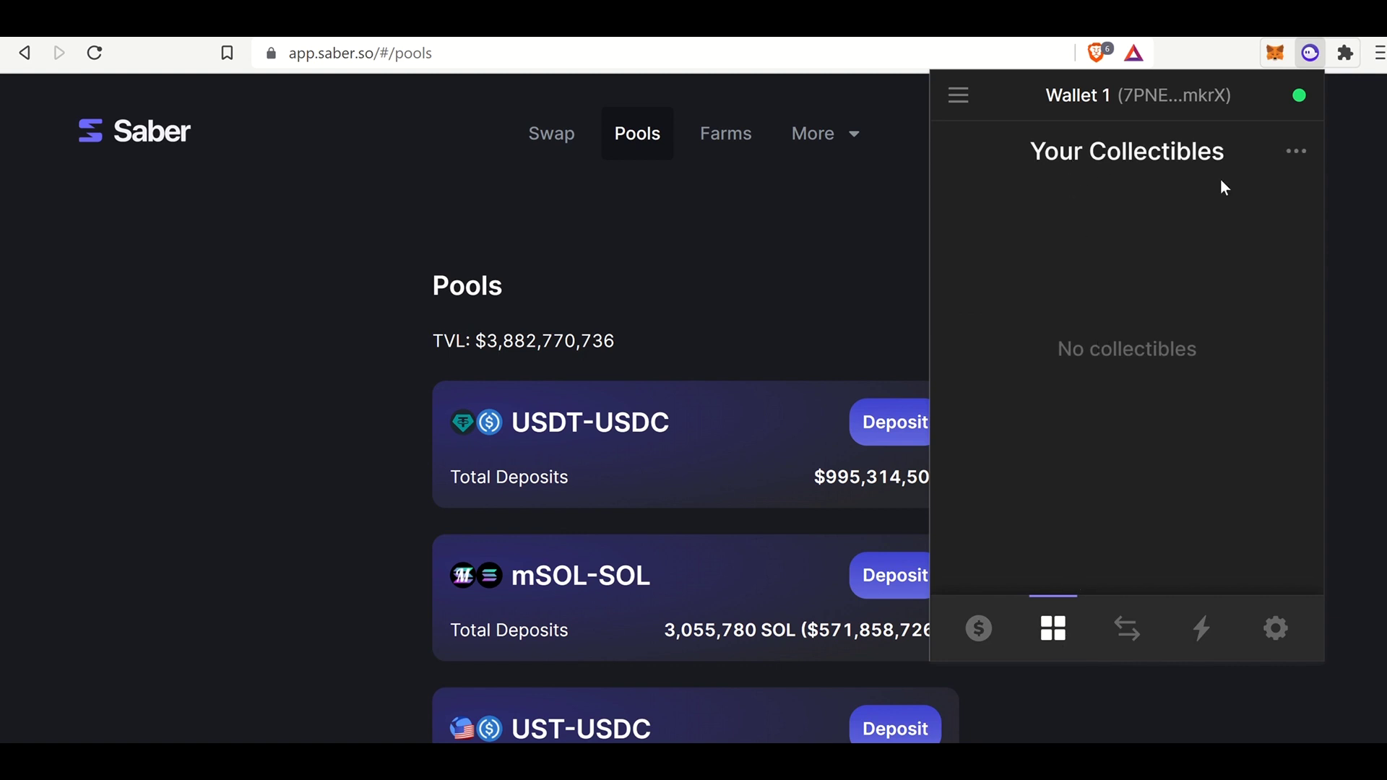
pyautogui.click(1125, 627)
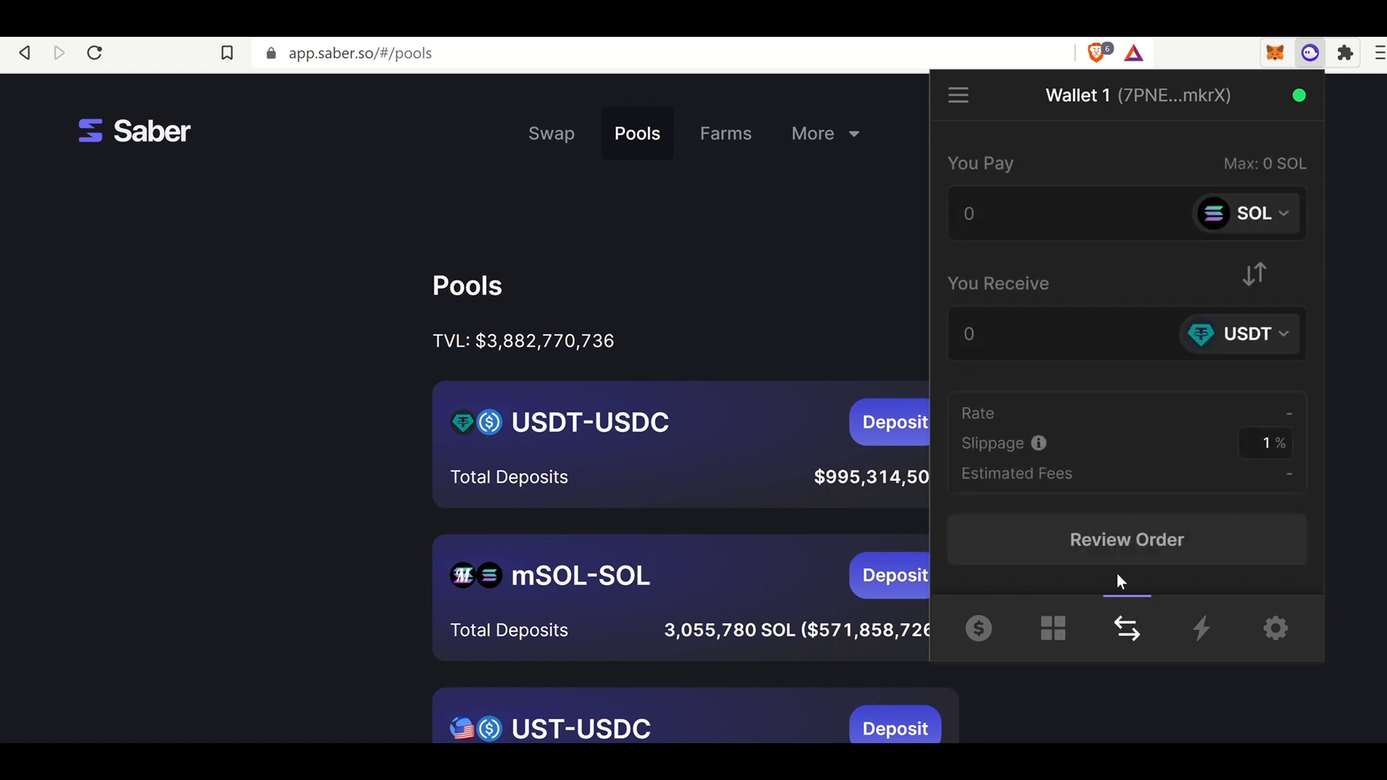
pyautogui.click(1196, 630)
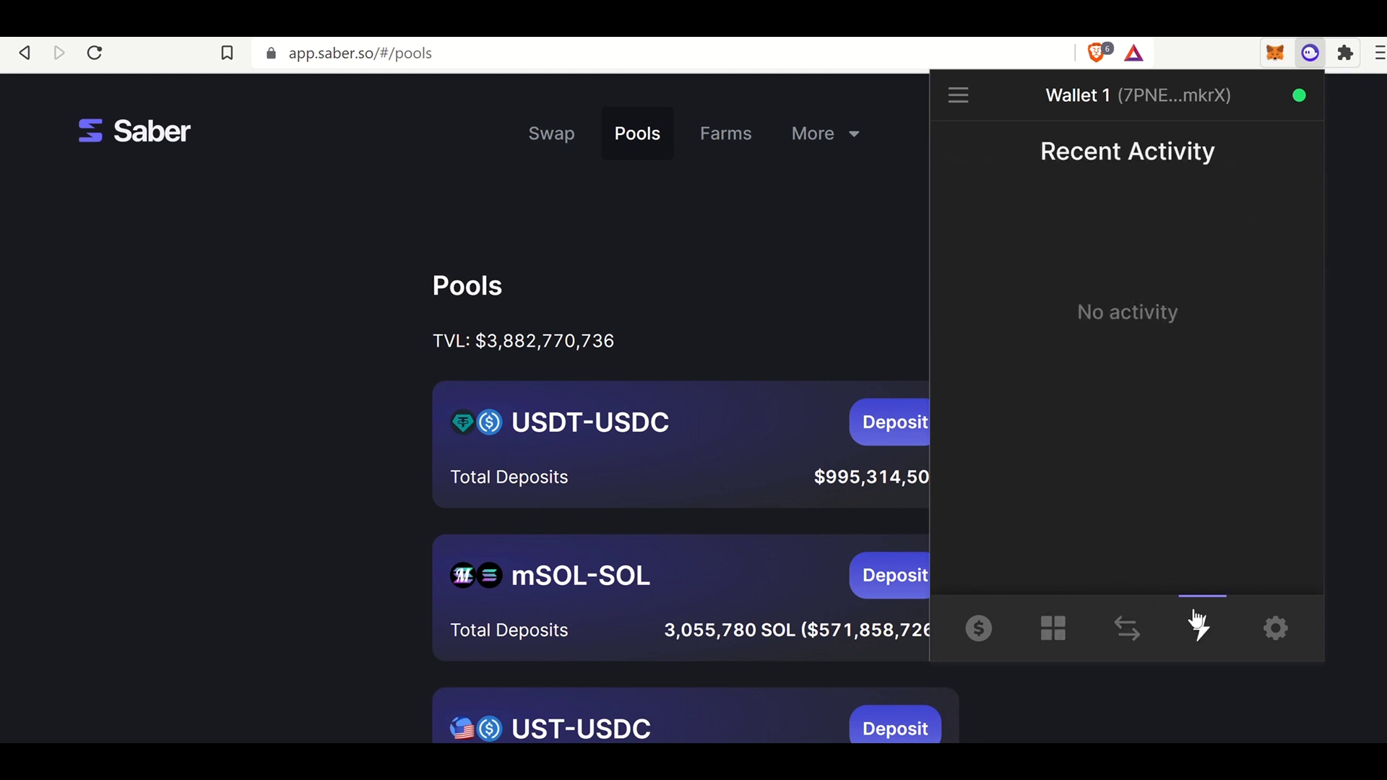
pyautogui.click(1274, 627)
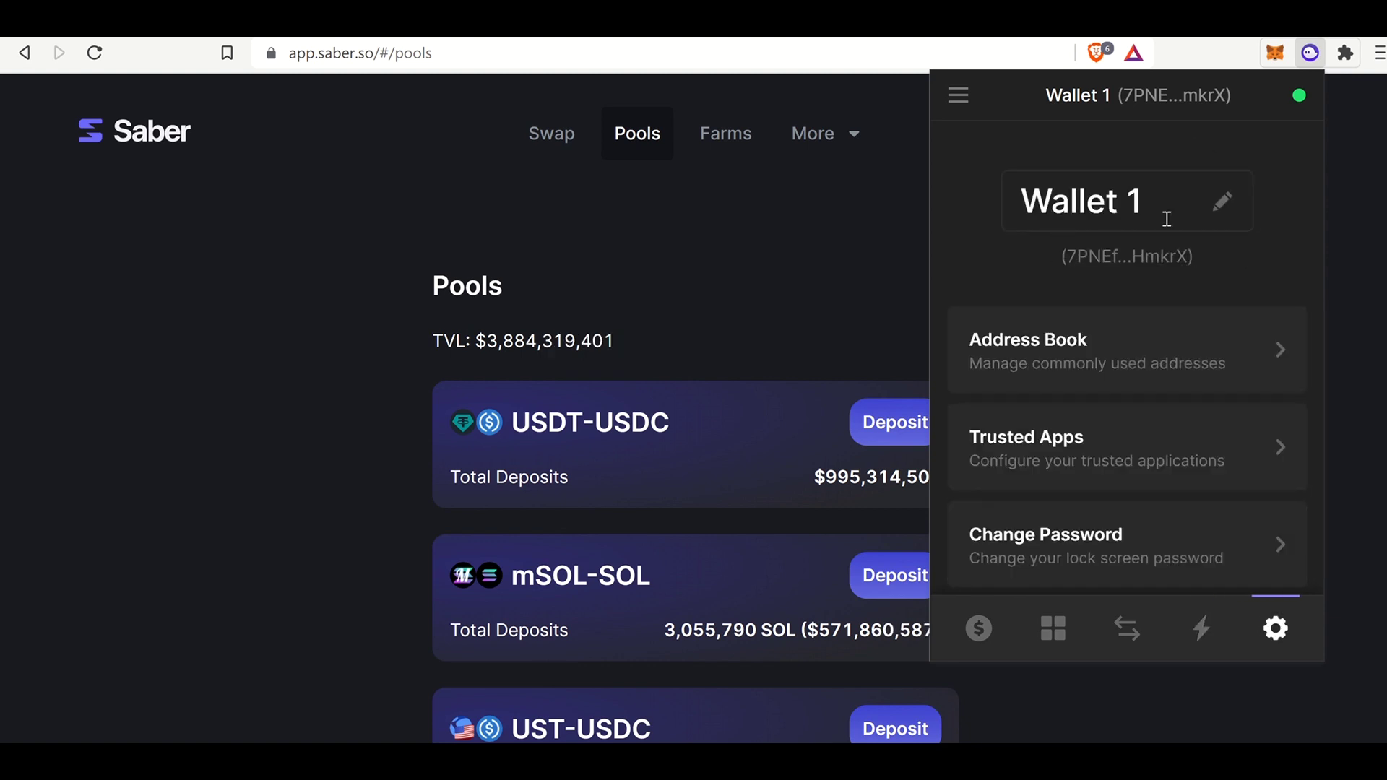
pyautogui.scroll(-5, 1170, 288)
pyautogui.scroll(5, 1000, 322)
pyautogui.click(597, 246)
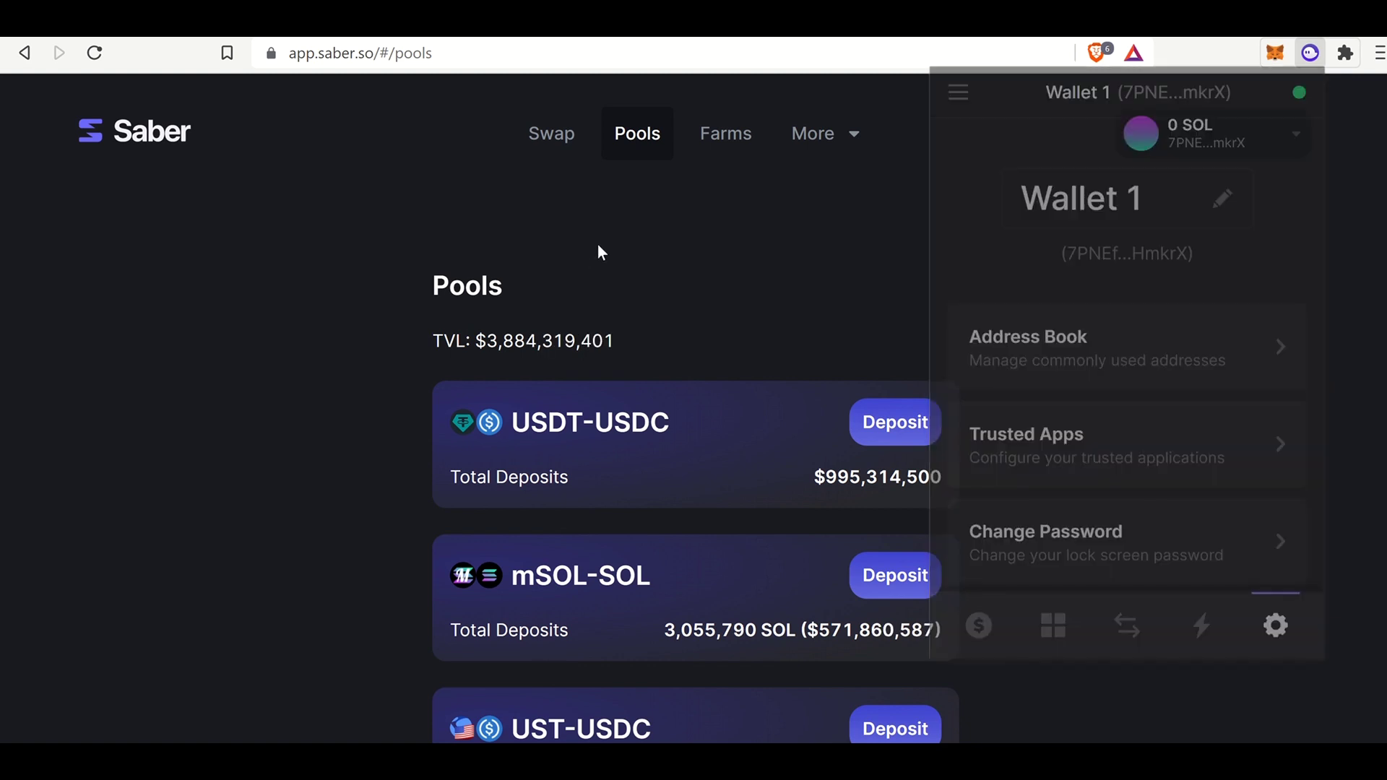
# - Browse Saber's active and inactive farm cards, then go back to solanart.io
pyautogui.click(707, 150)
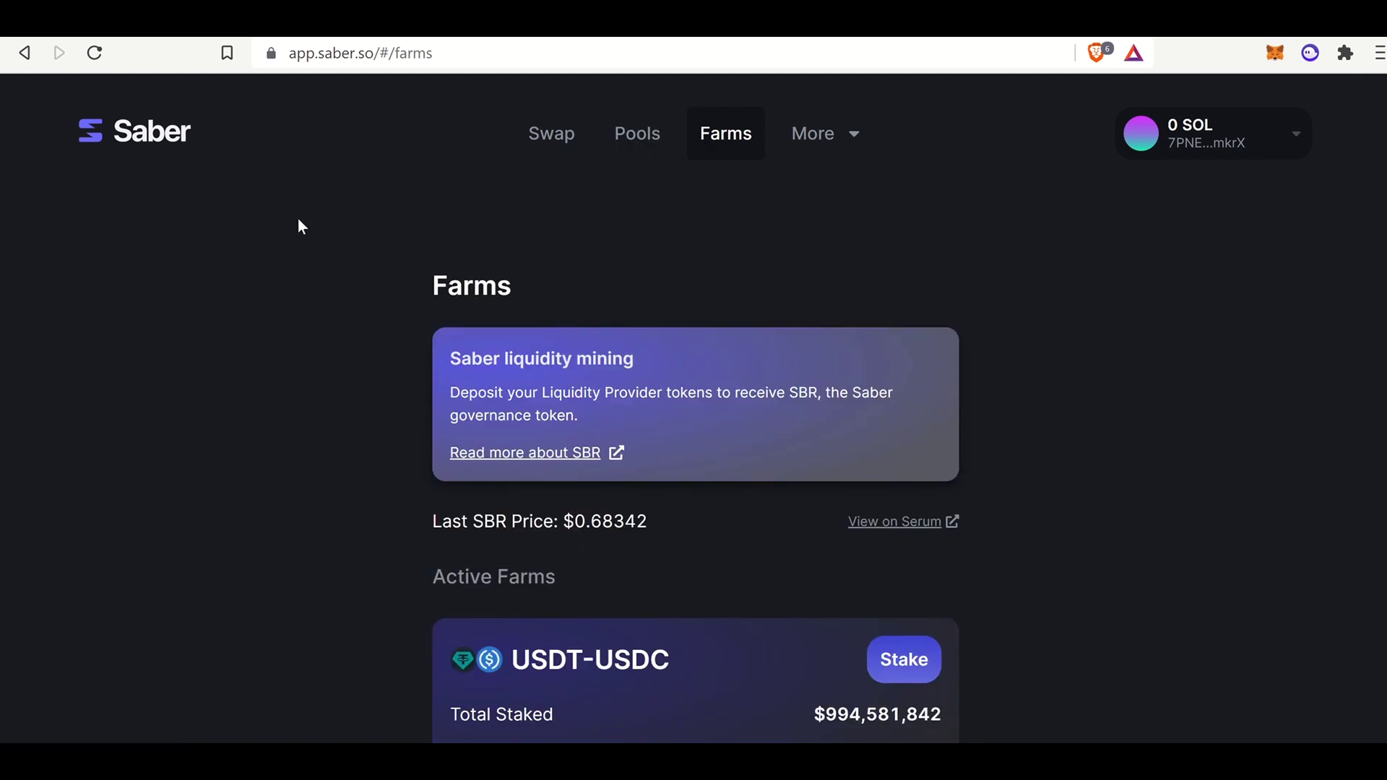
pyautogui.scroll(-3, 335, 267)
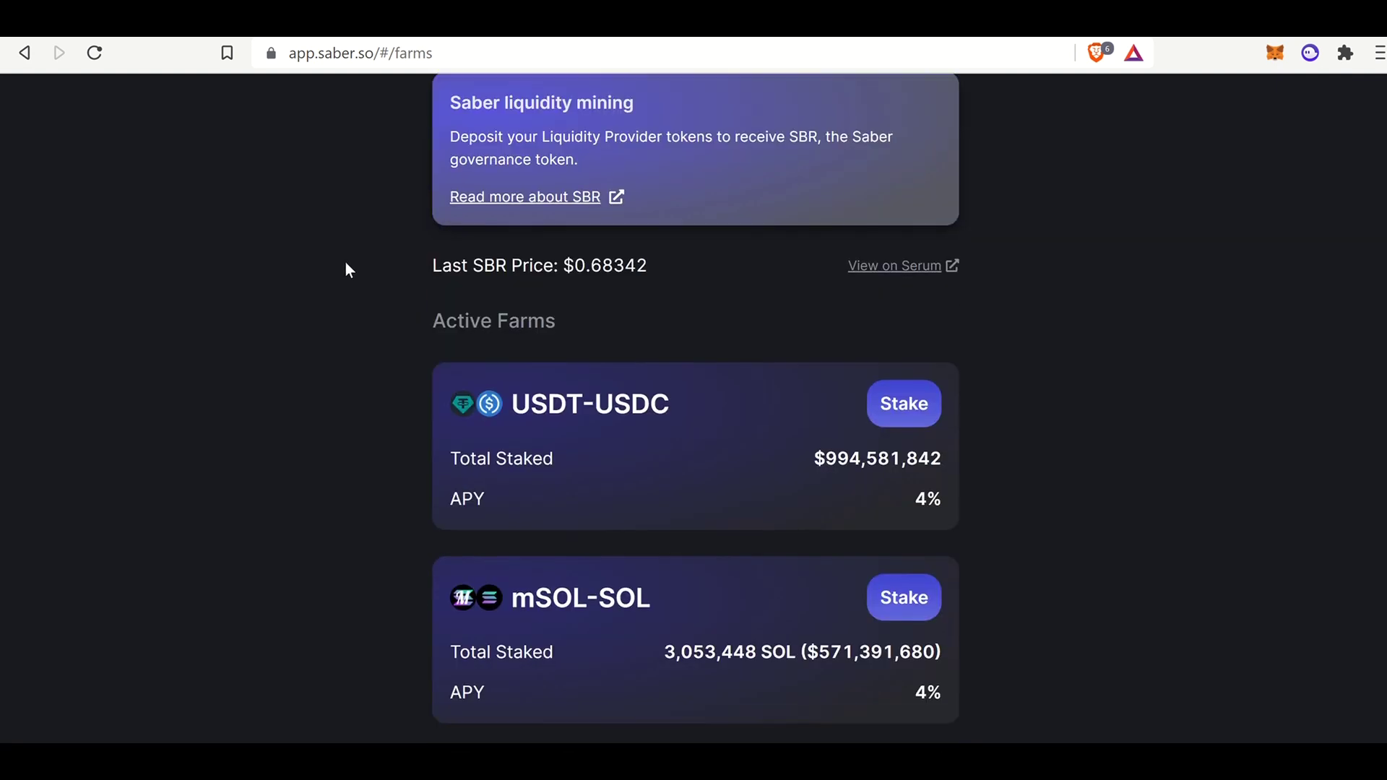
pyautogui.scroll(-20, 347, 275)
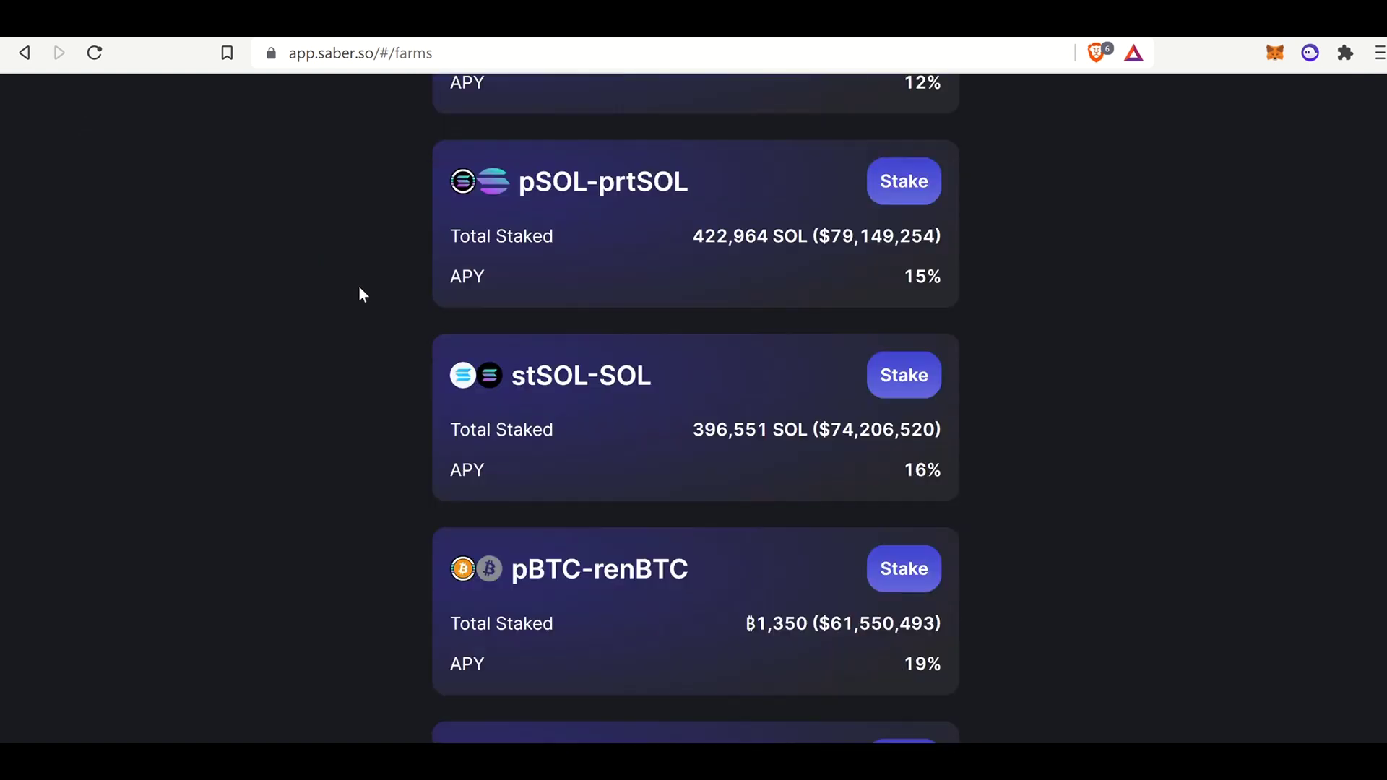
pyautogui.scroll(-20, 361, 295)
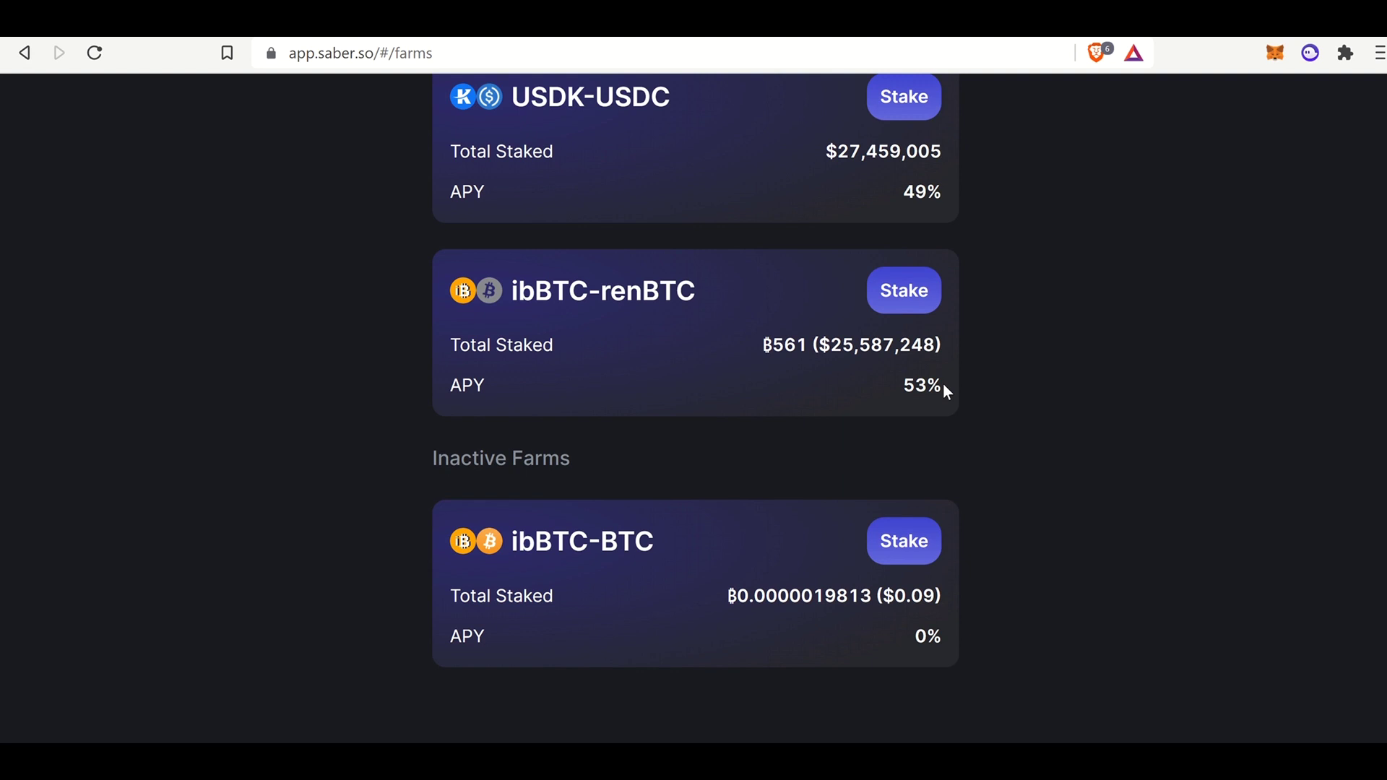
pyautogui.scroll(20, 942, 383)
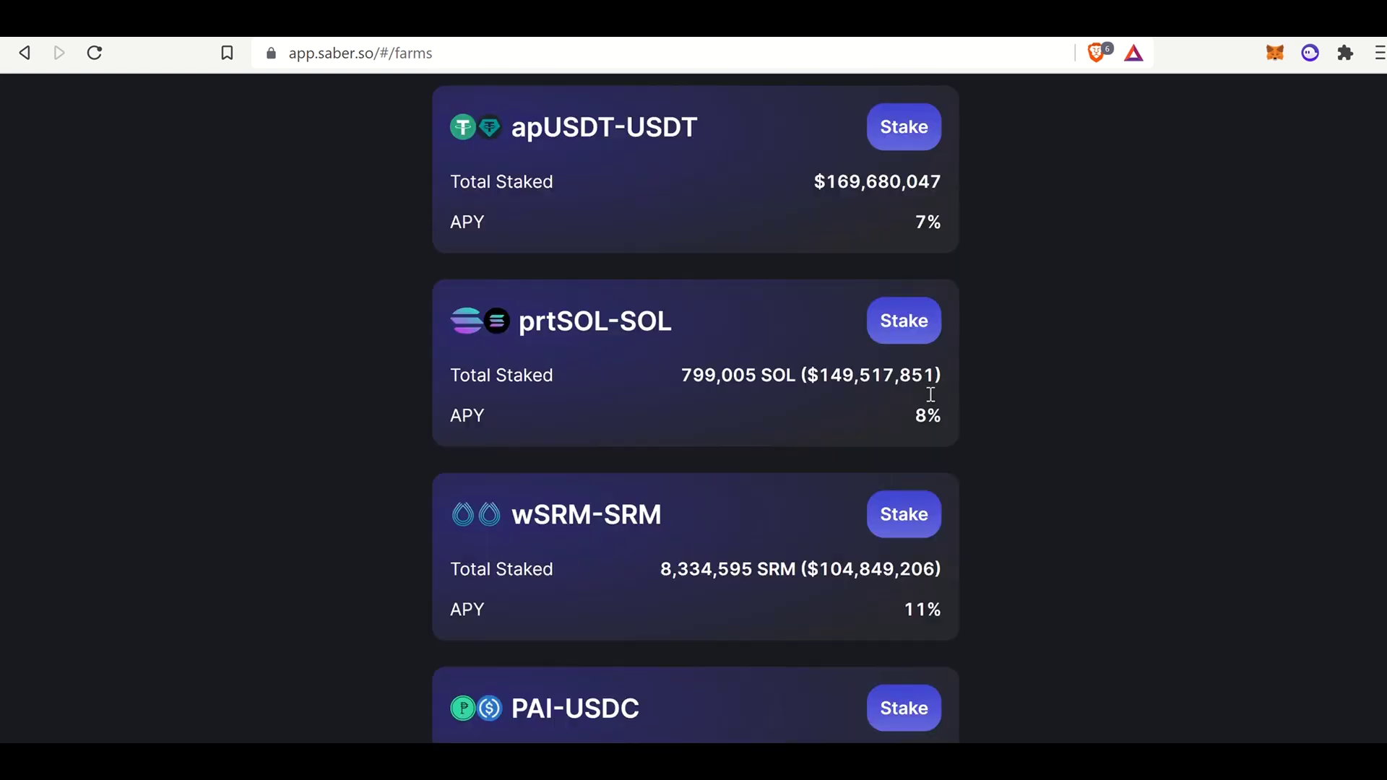
pyautogui.scroll(5, 925, 403)
pyautogui.hotkey('alt', 'Left')
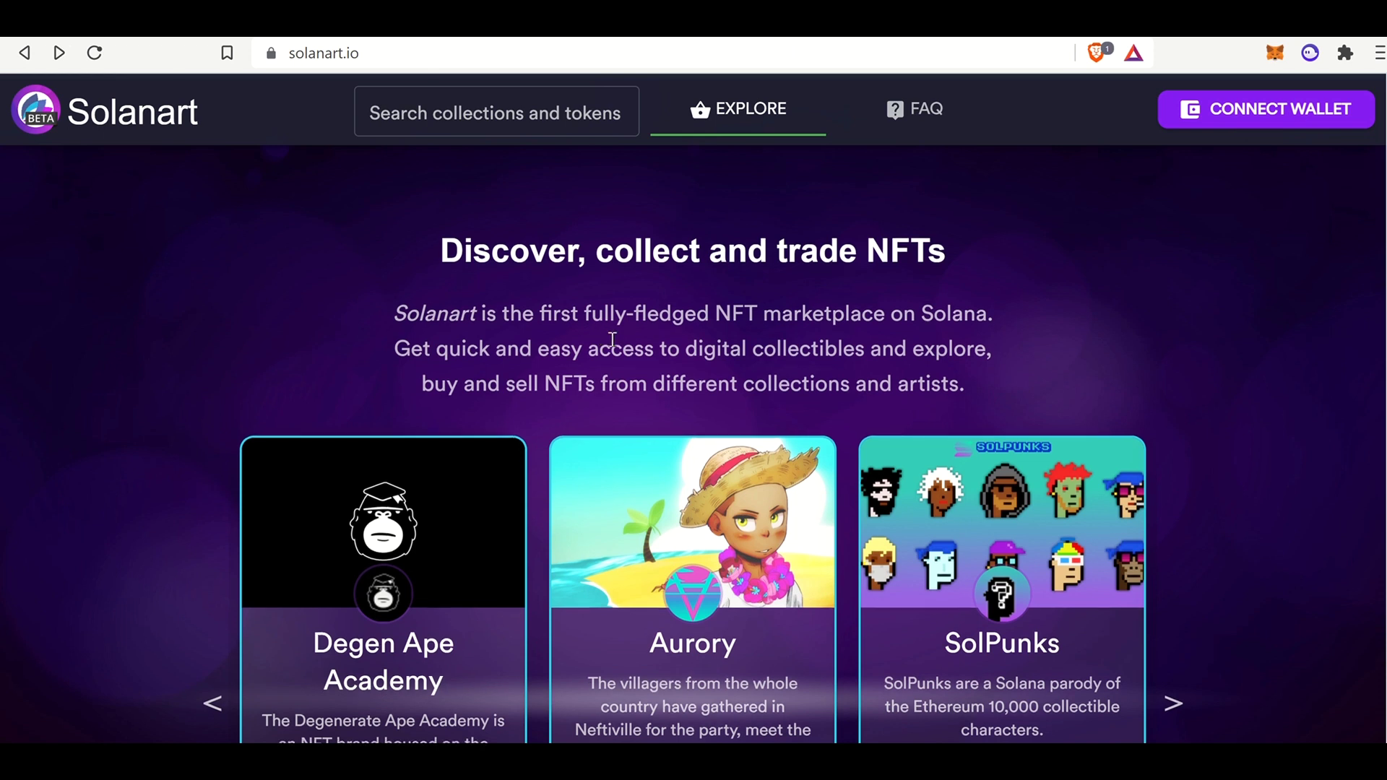
# - Open the Degenerate Ape Academy collection (2218 items, 72.00 SOL floor) and browse its NFT listings
pyautogui.scroll(-3, 595, 338)
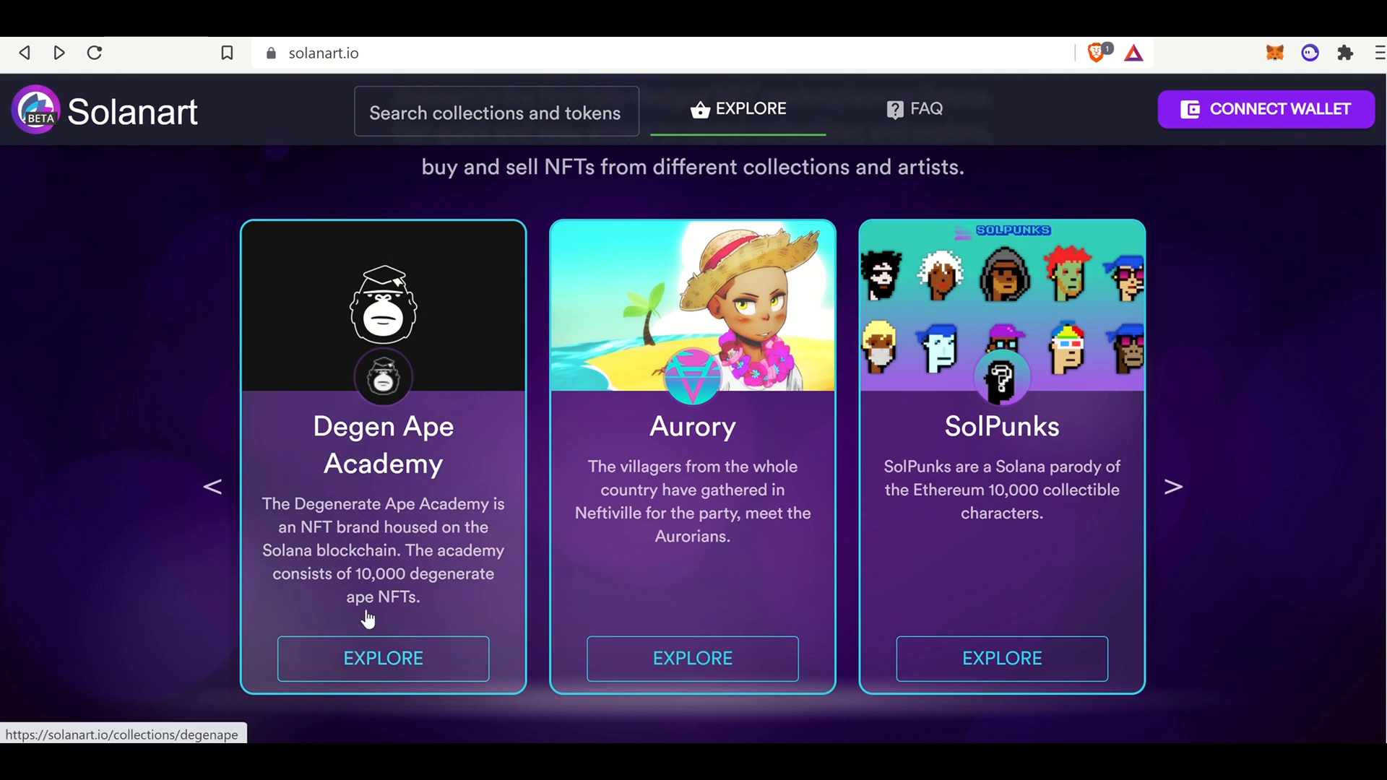
pyautogui.click(372, 615)
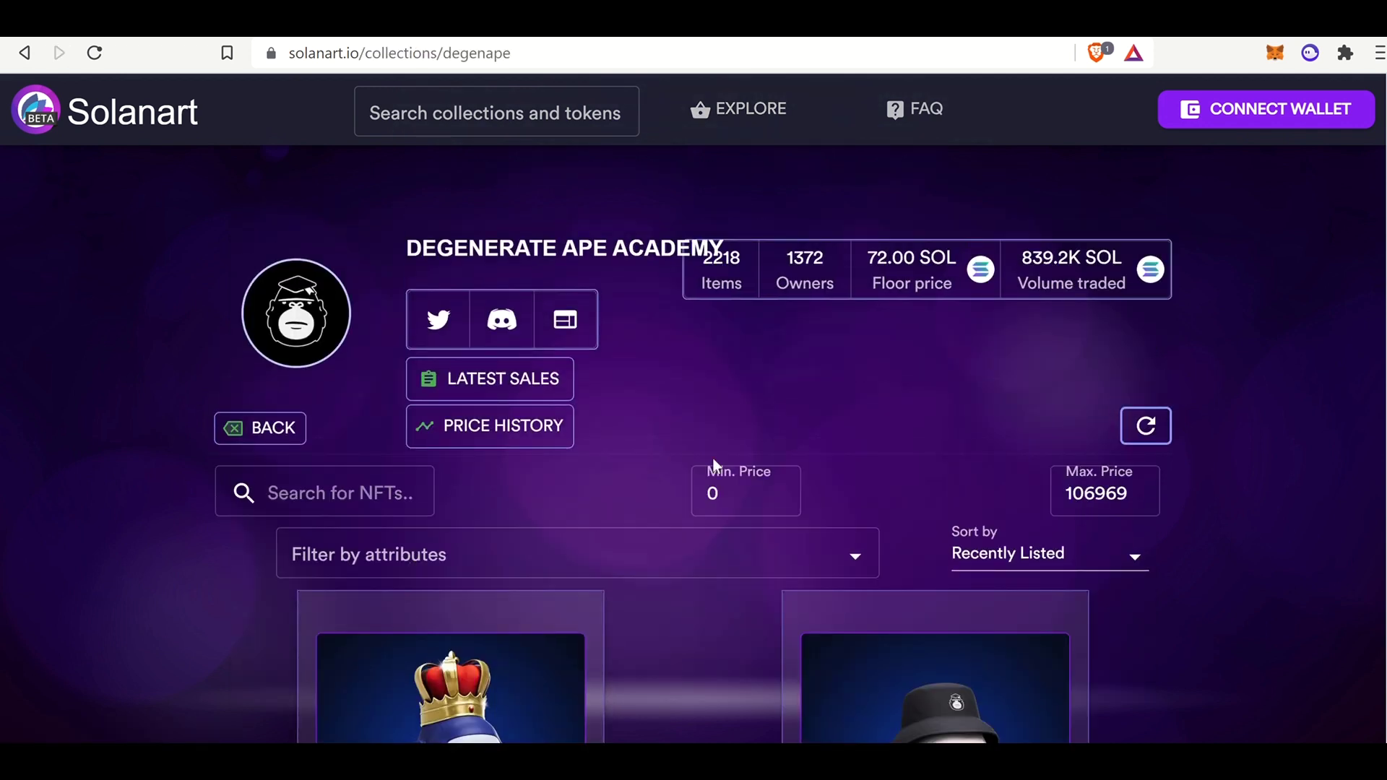
pyautogui.moveTo(874, 275)
pyautogui.scroll(-5, 1299, 344)
pyautogui.scroll(-5, 1299, 348)
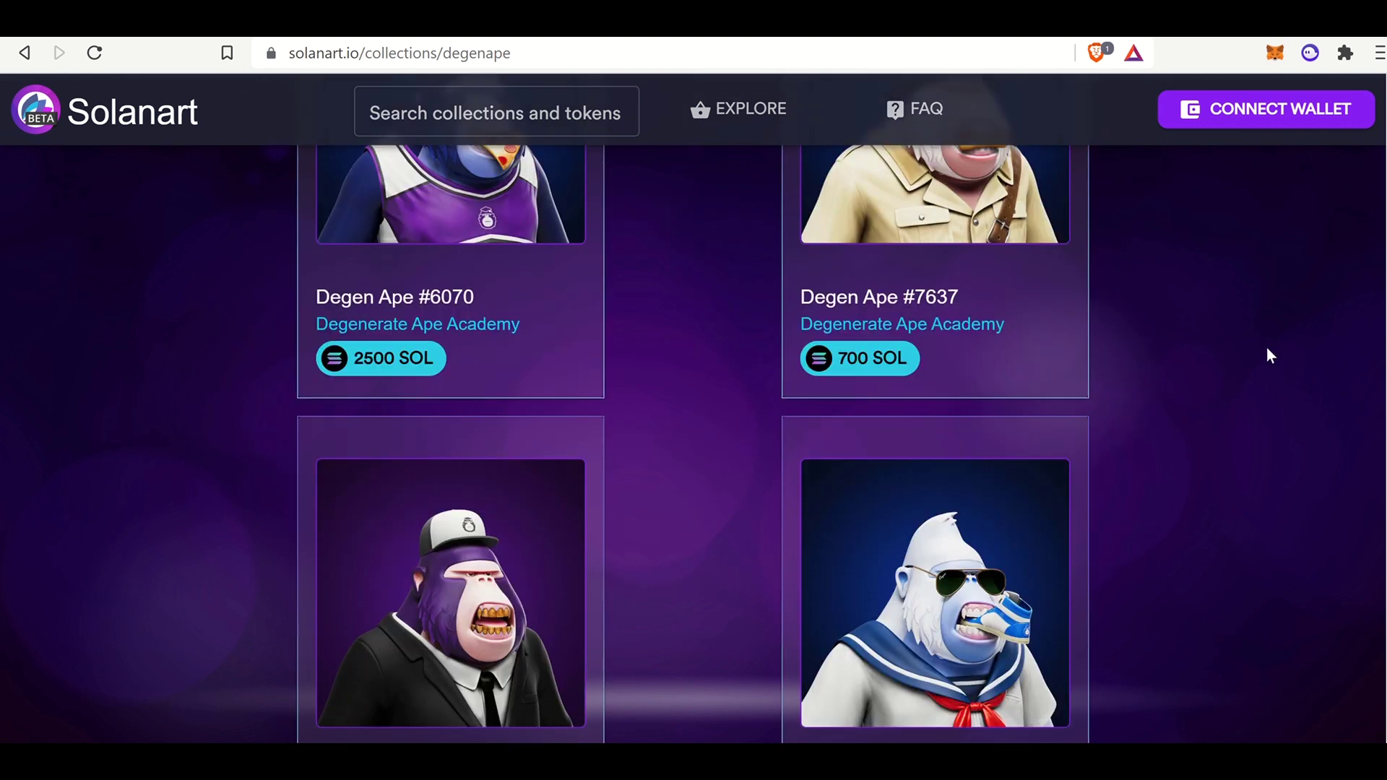
pyautogui.scroll(2, 1213, 348)
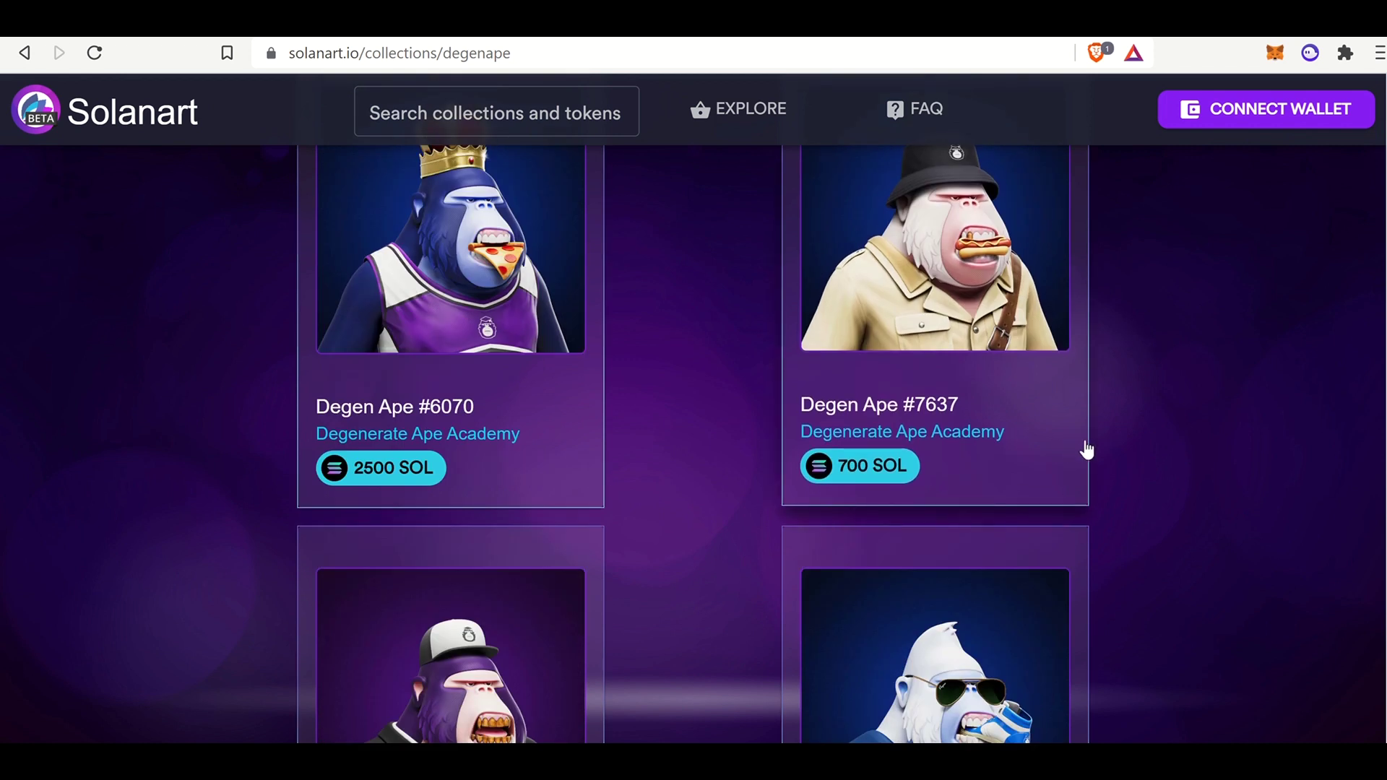
pyautogui.scroll(2, 1087, 449)
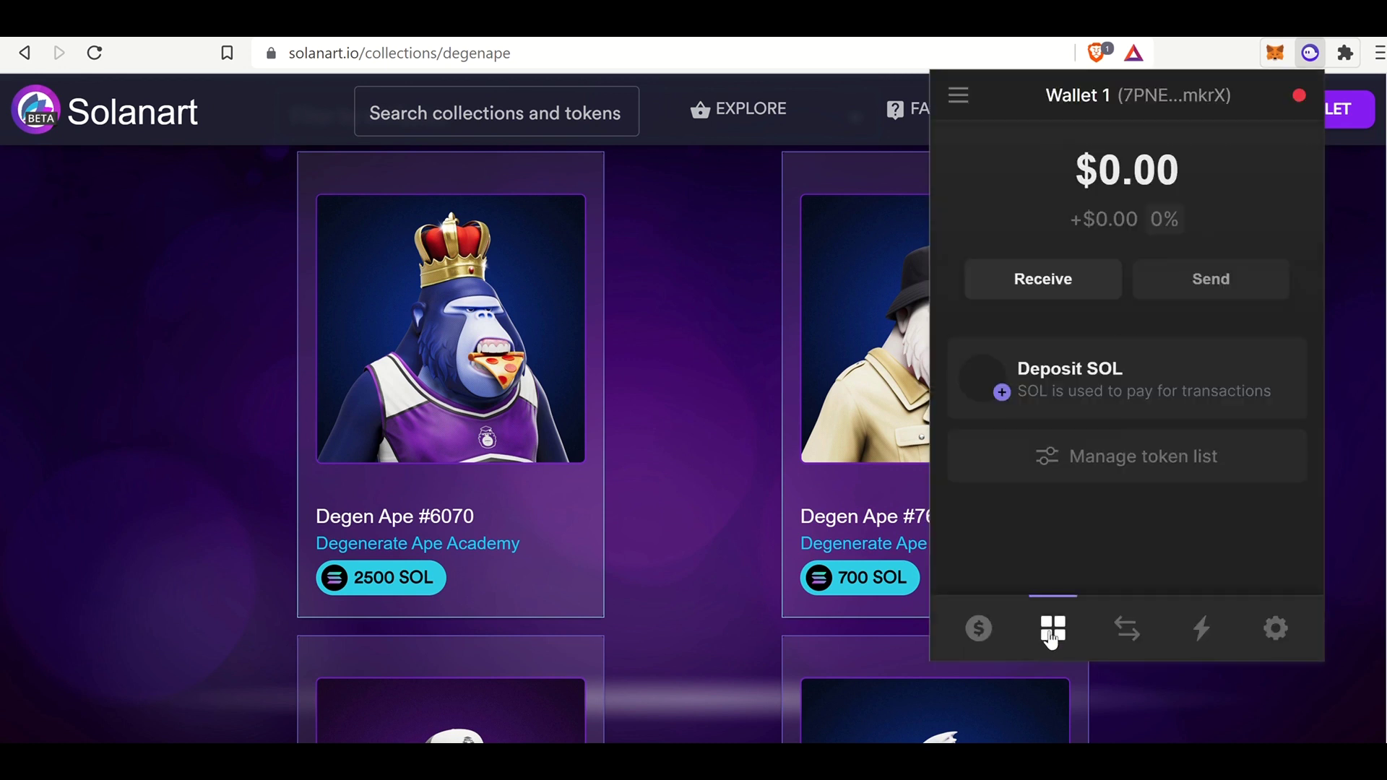
# - Check that the Phantom wallet's Collectibles tab is empty, then dismiss the wallet popup
pyautogui.click(1051, 643)
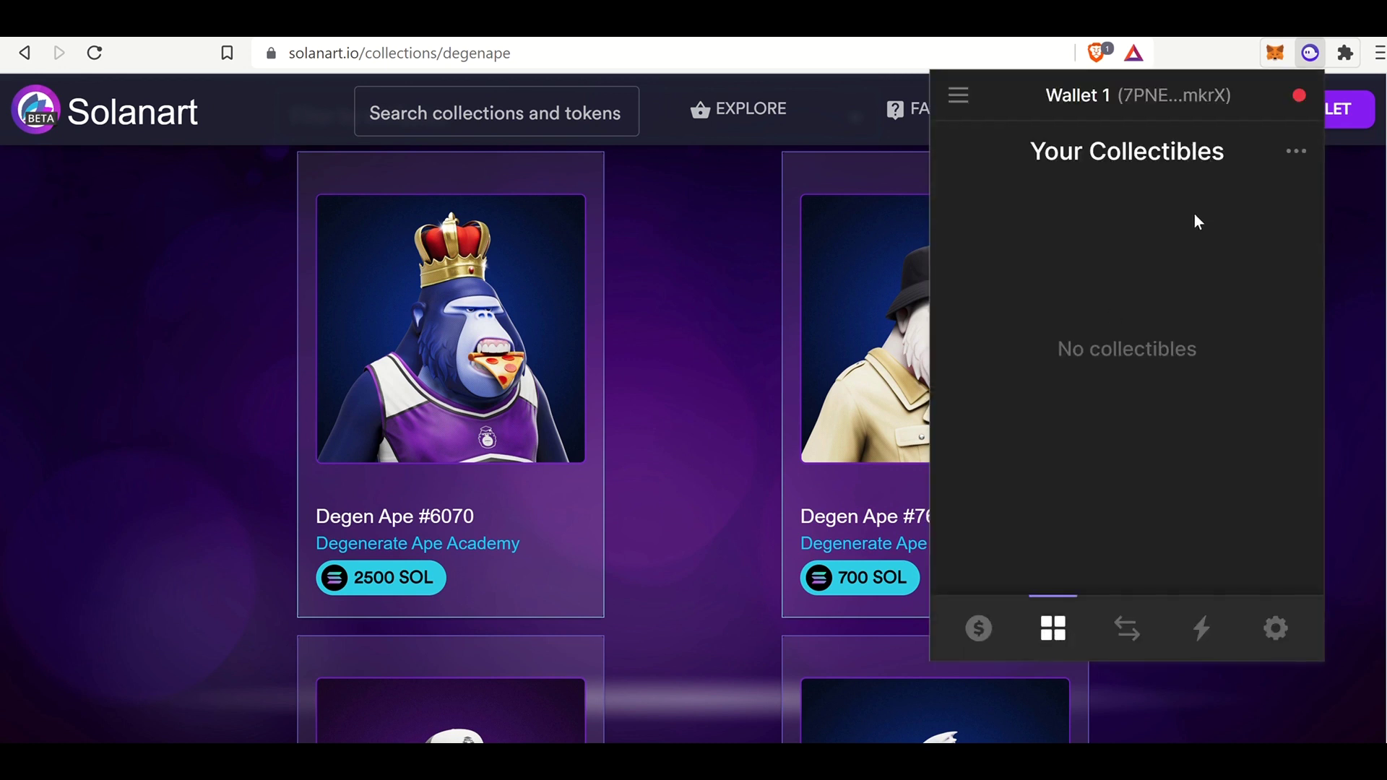
pyautogui.click(222, 329)
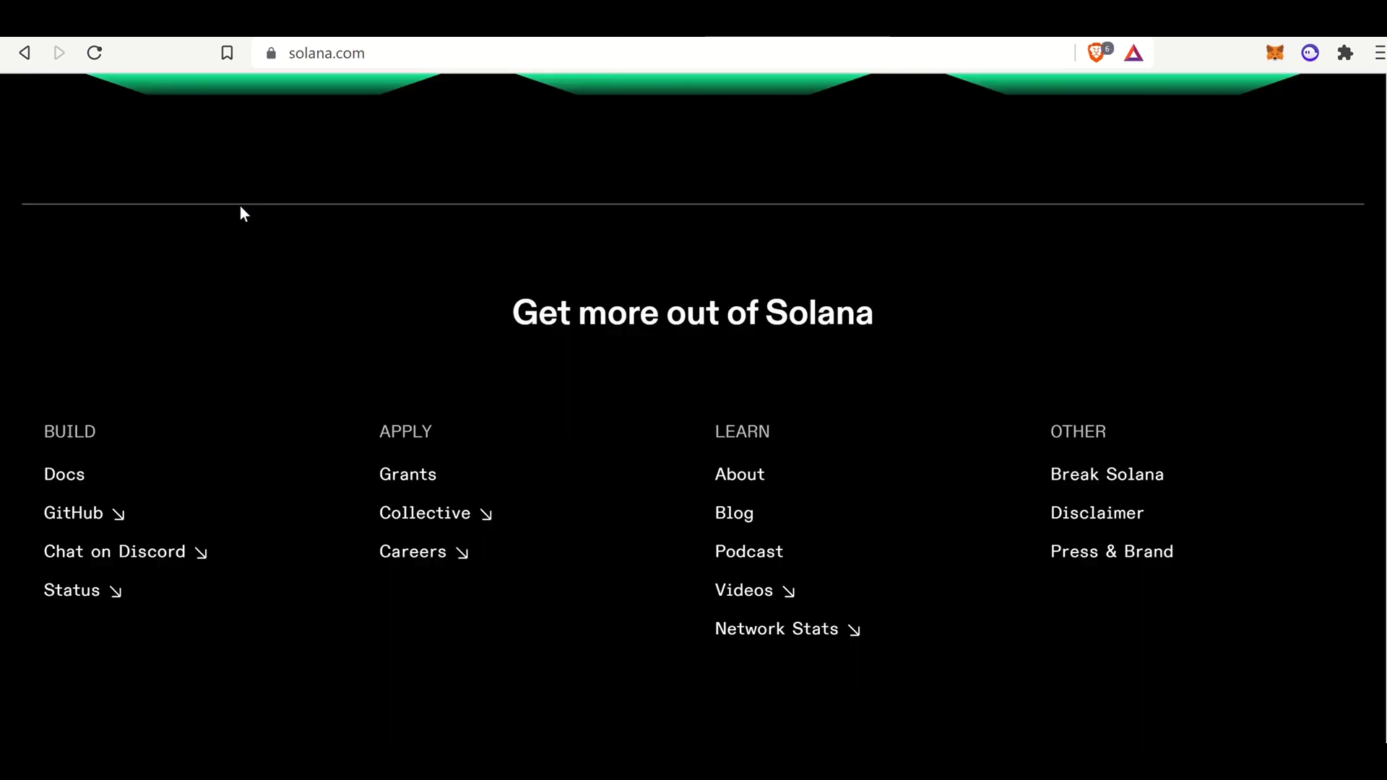
# - Scroll solana.com up to the 'Powerful for developers. Fast for everyone.' hero section
pyautogui.scroll(5, 1277, 534)
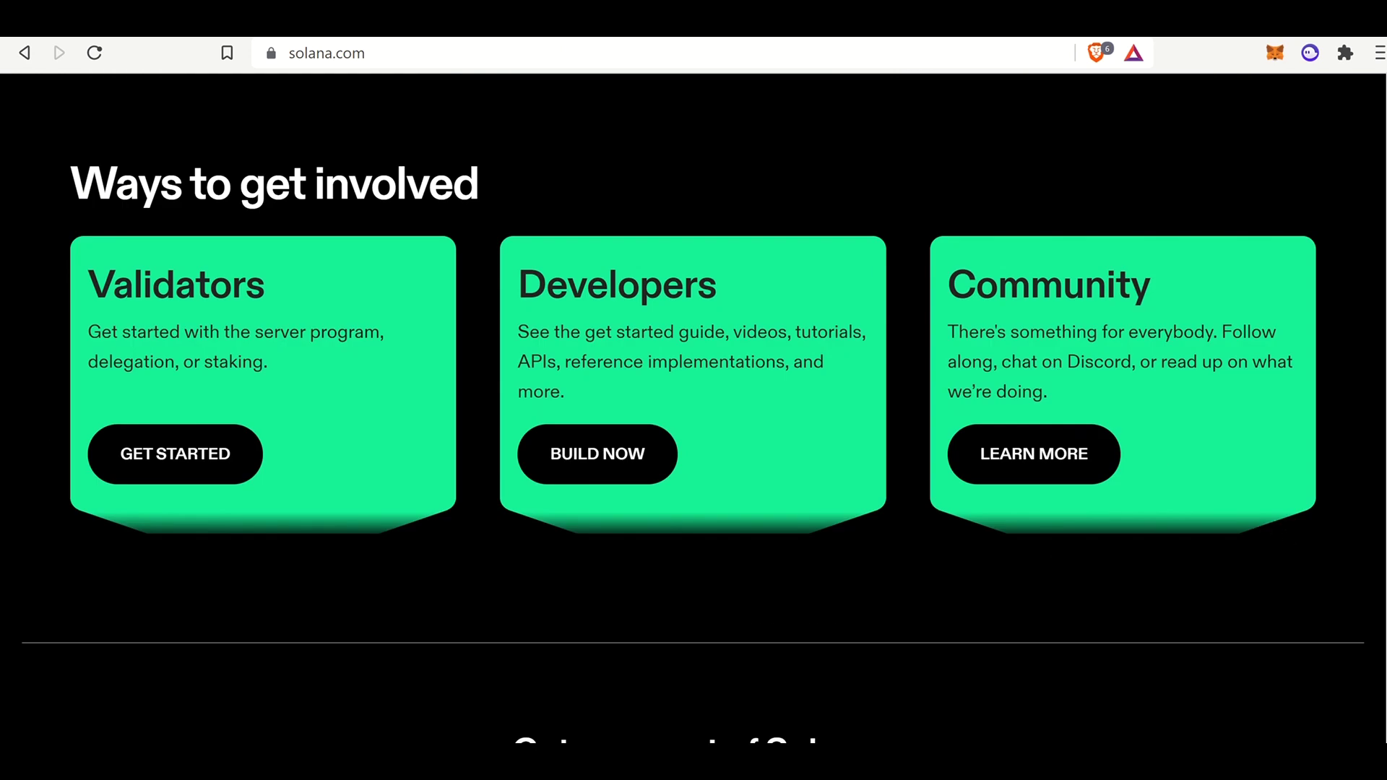
pyautogui.scroll(10, 1277, 535)
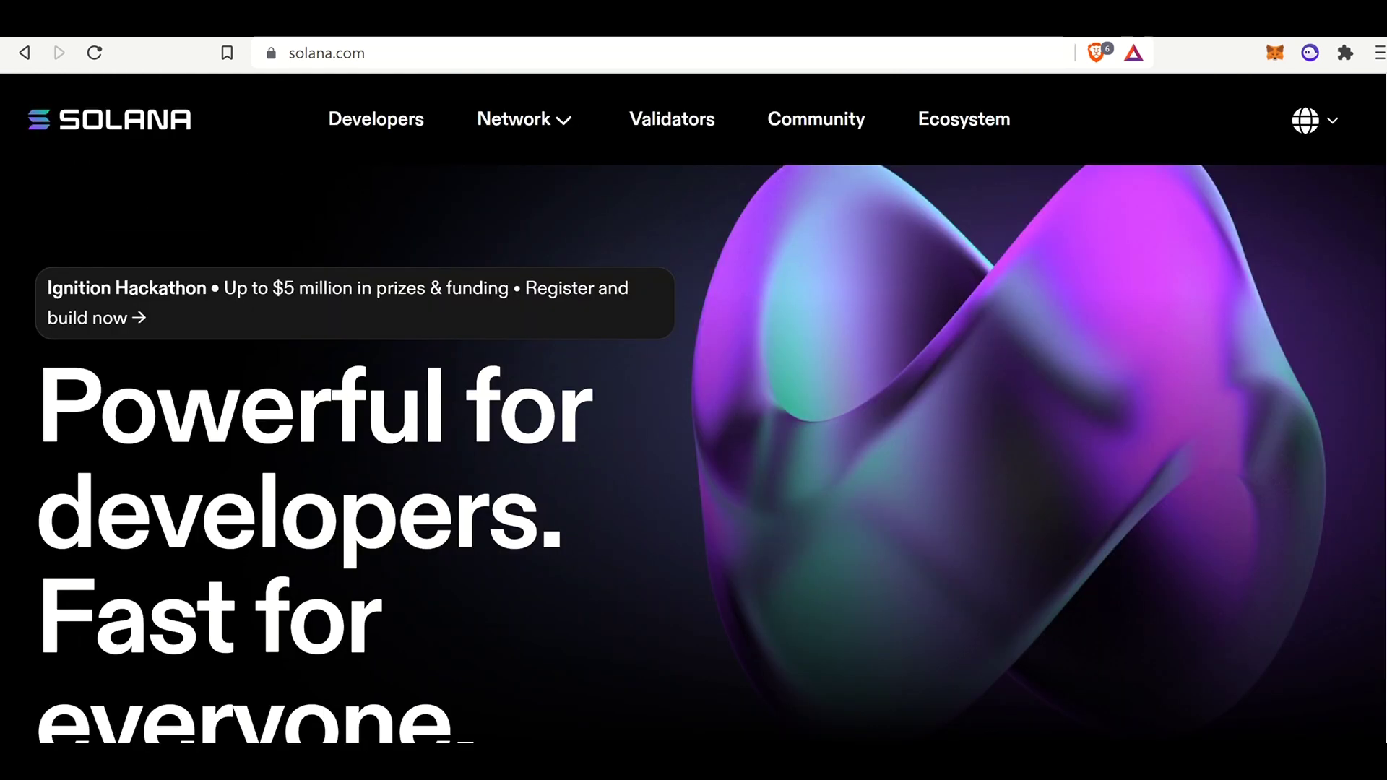